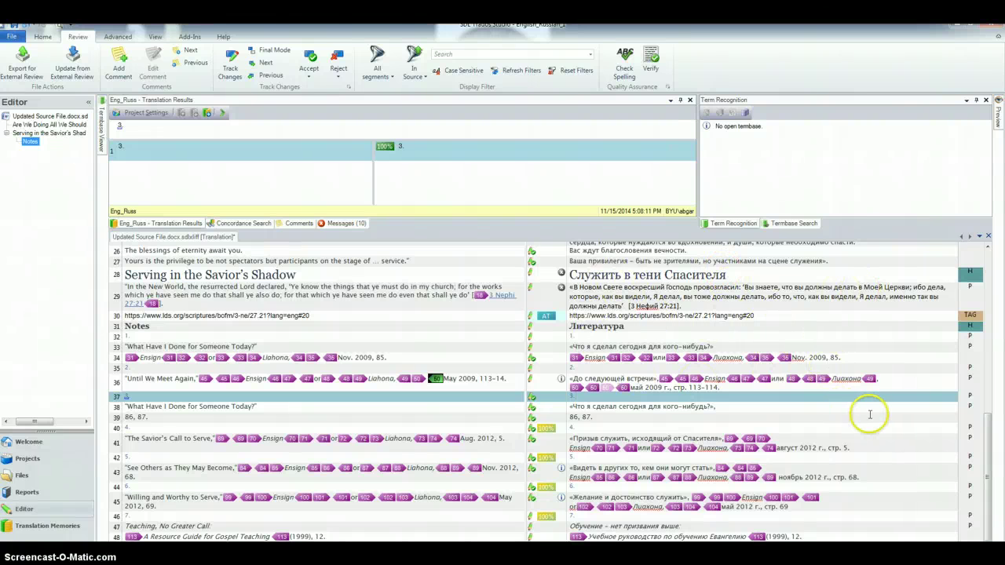
- Confirm the translations of segments 28 through 30, moving to the next unconfirmed segment each time
mouse_move(547, 275)
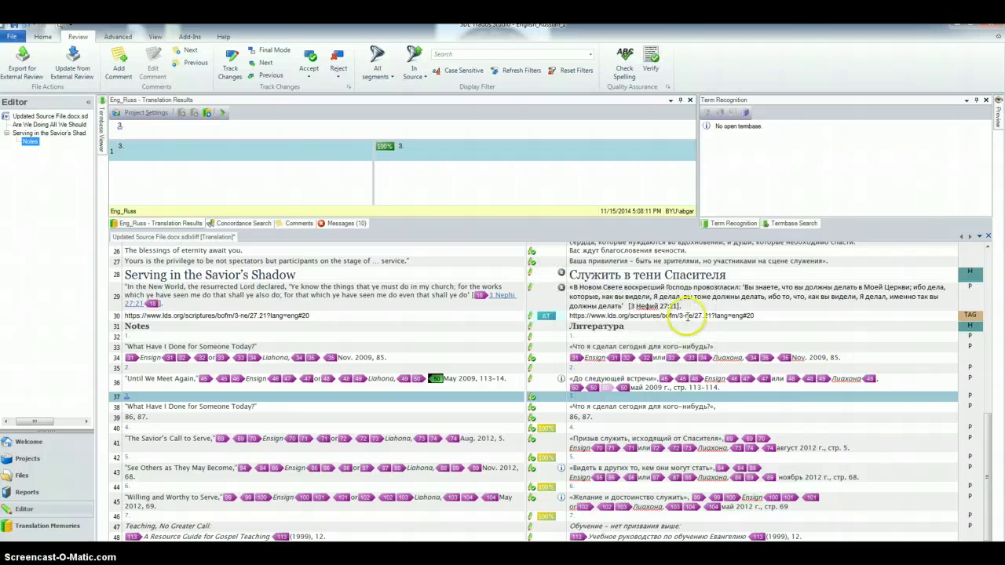
click(544, 274)
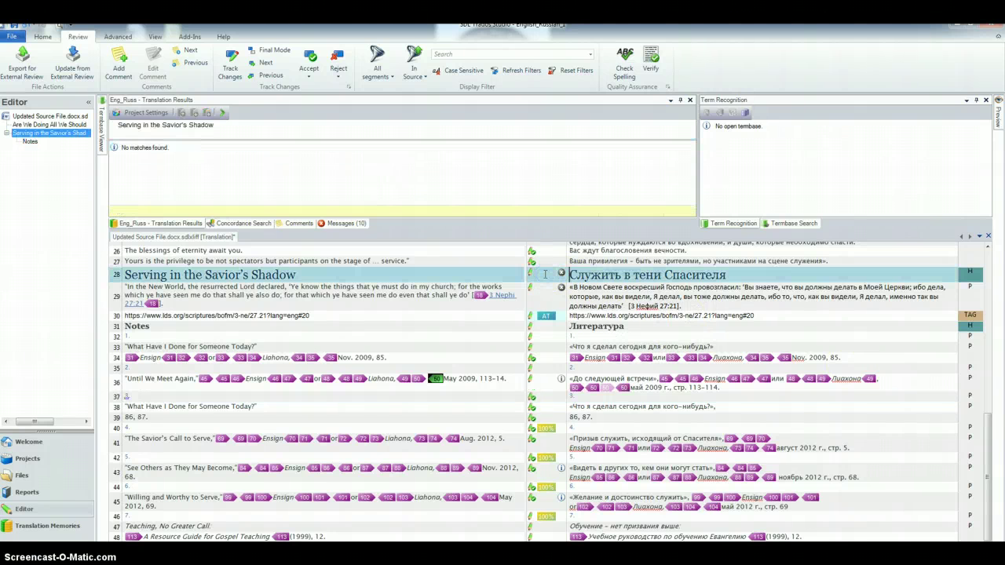
click(42, 37)
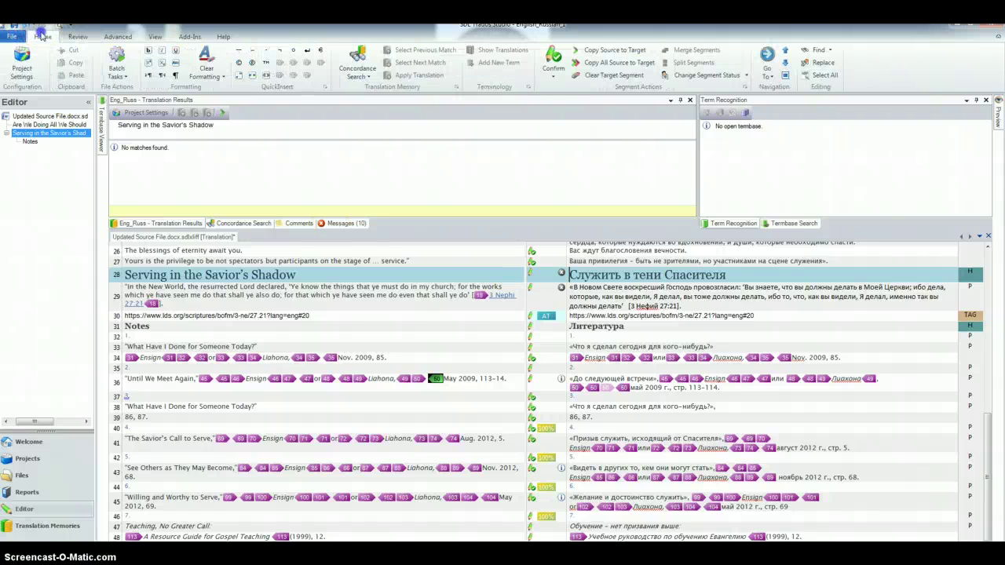
click(553, 72)
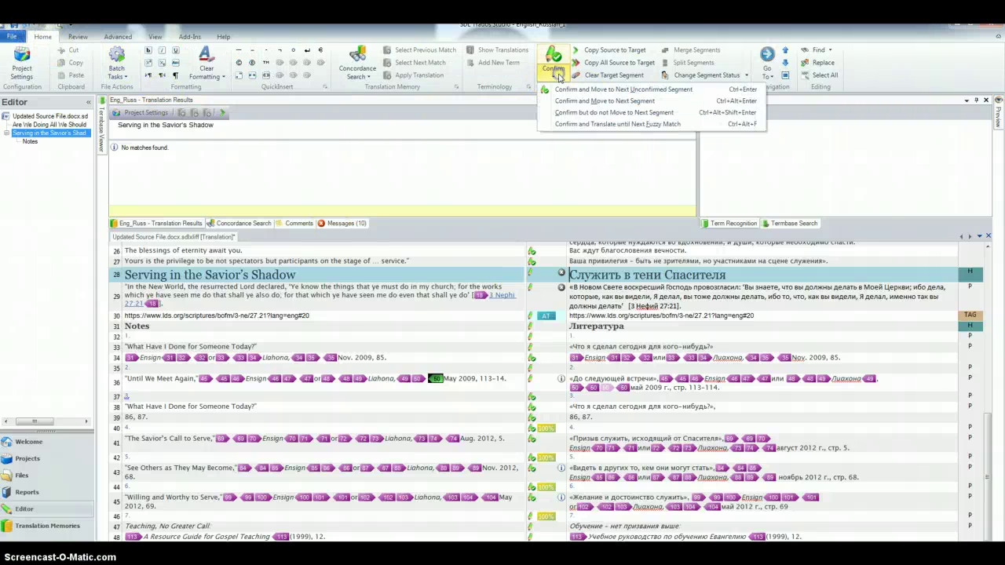
click(582, 90)
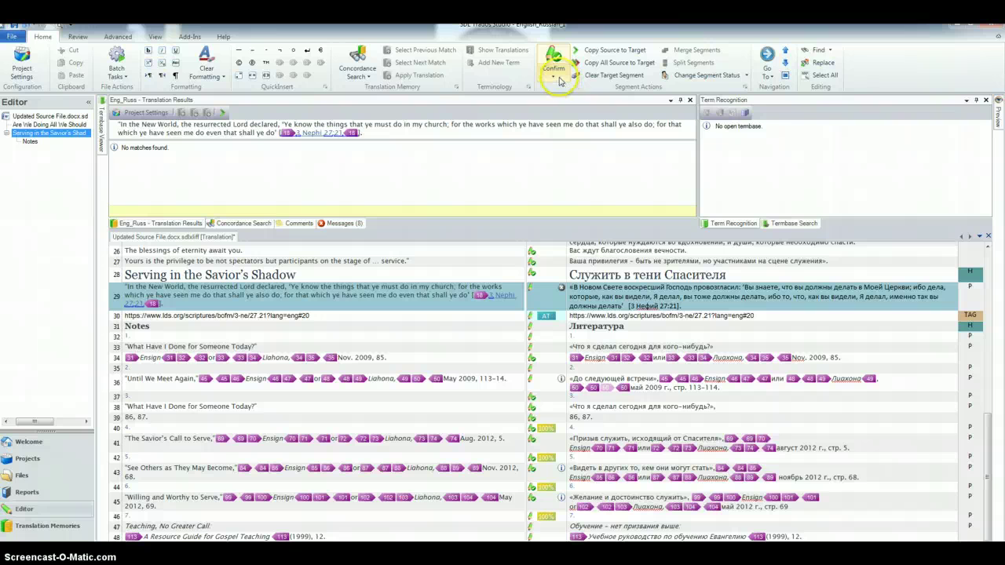
click(555, 75)
click(581, 89)
click(555, 75)
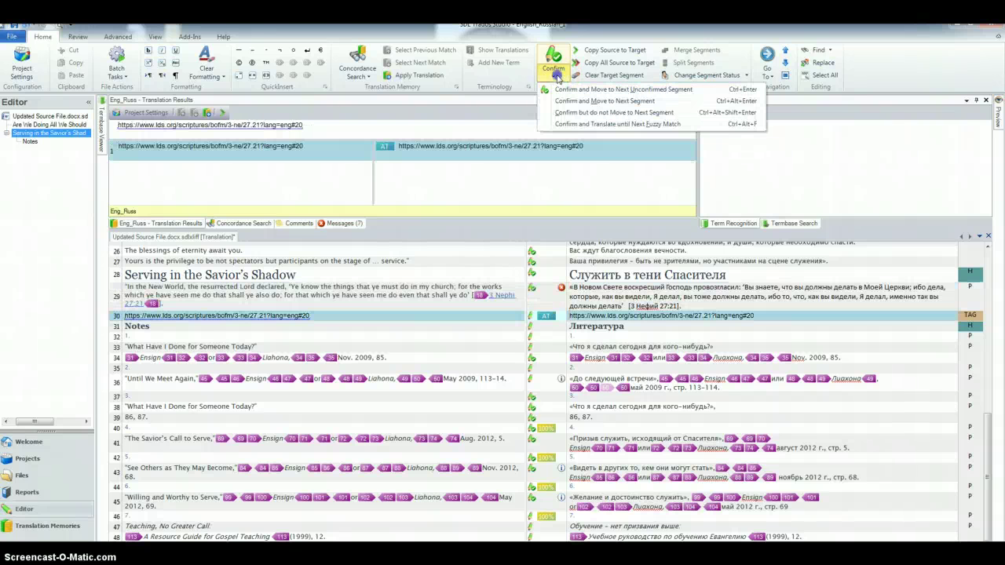
click(581, 89)
- Confirm segments 31 through 35, from the Notes heading to the number 2 entry, advancing to the next unconfirmed segment each time
click(555, 75)
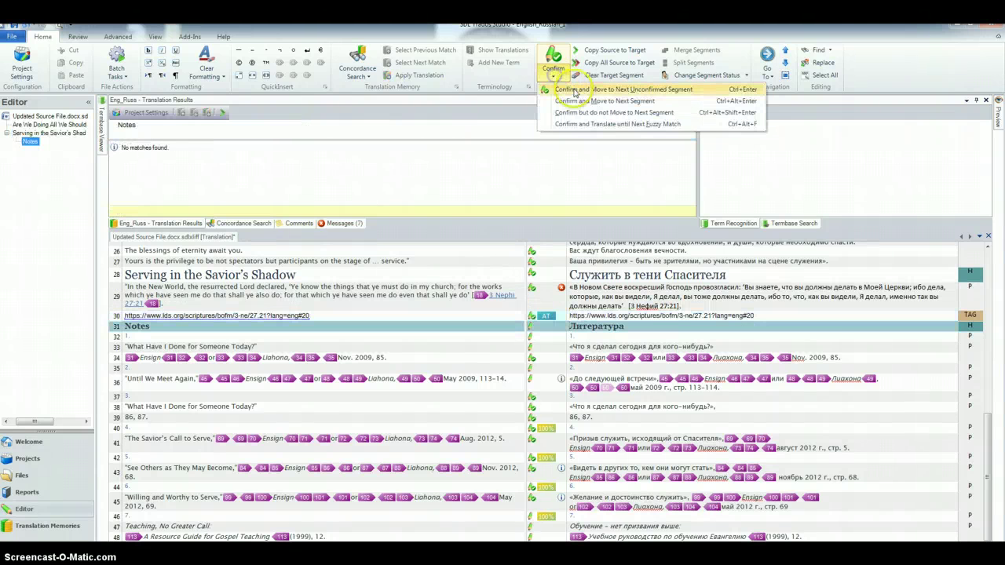
click(582, 90)
click(555, 75)
click(581, 90)
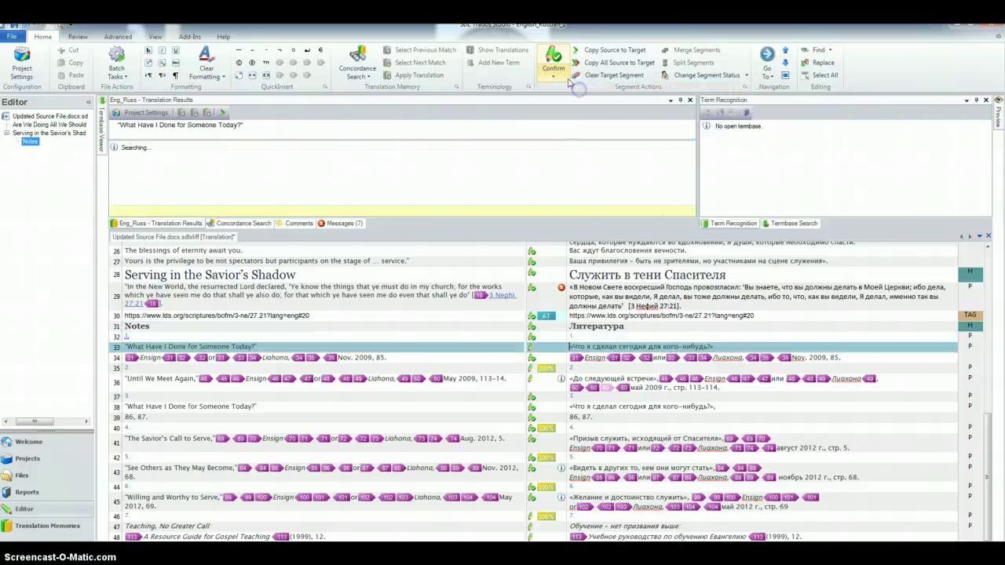
click(555, 75)
click(582, 89)
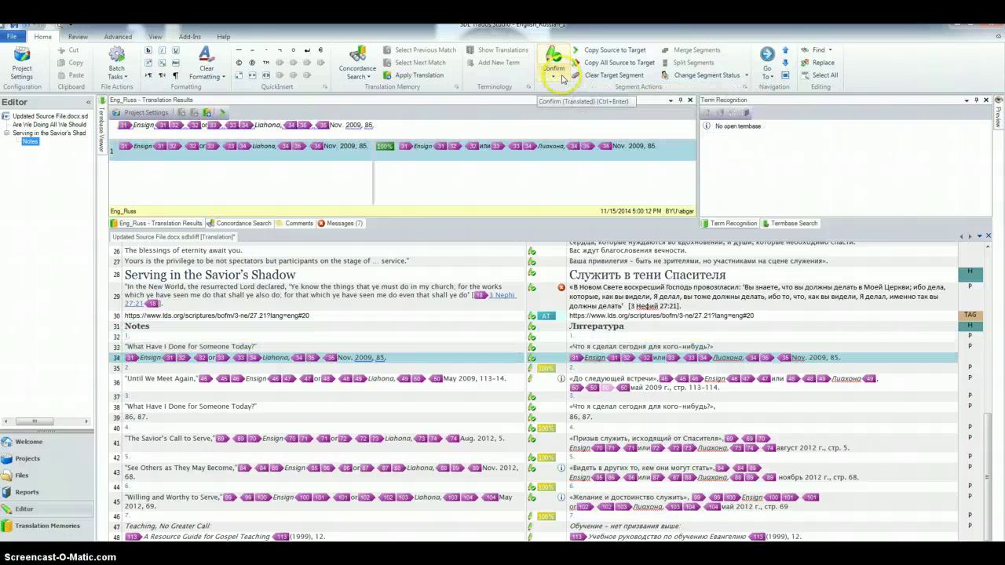
click(555, 74)
click(584, 89)
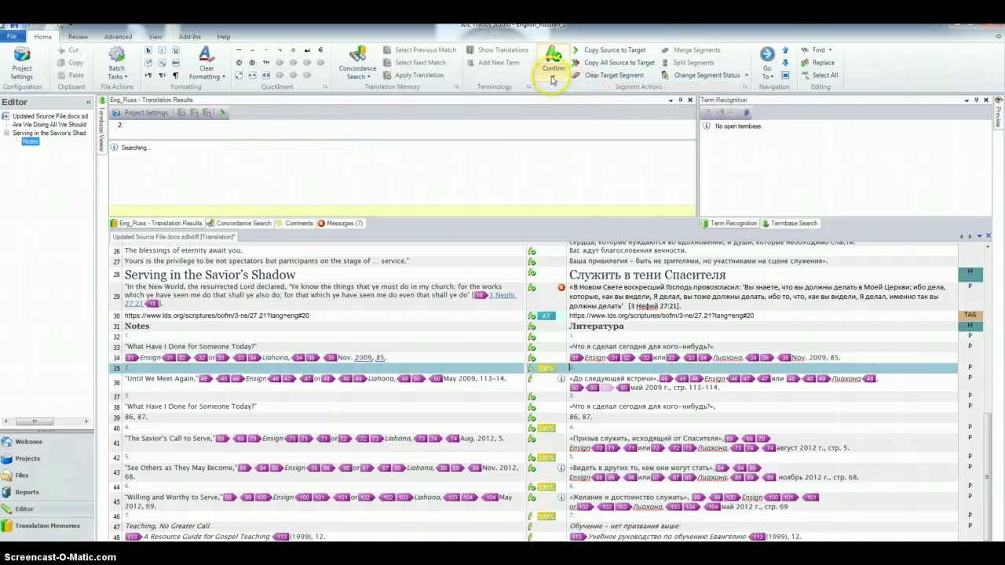
click(555, 75)
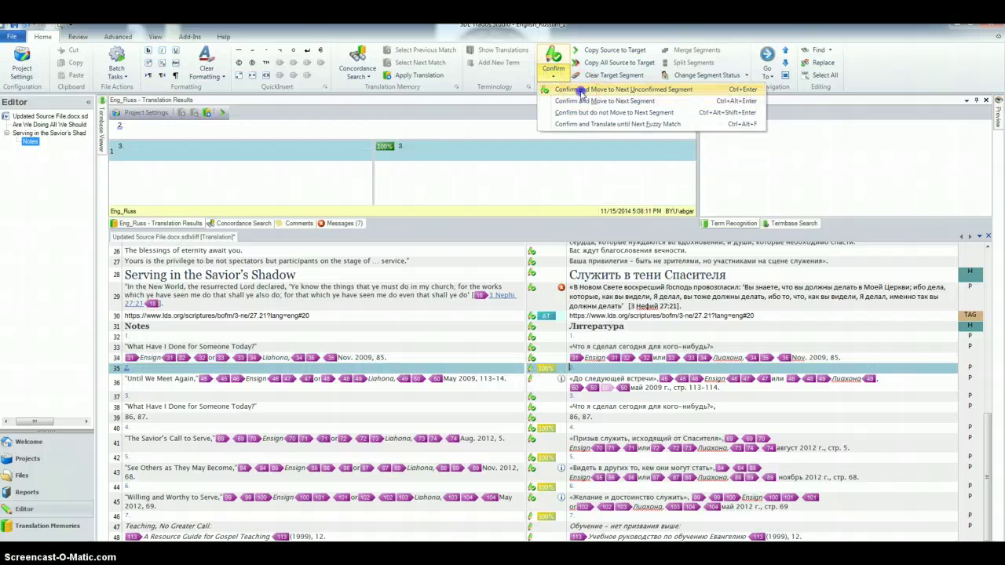
click(582, 90)
- Confirm the remaining unconfirmed translations in segments 36, 47 and 48
click(555, 75)
click(582, 90)
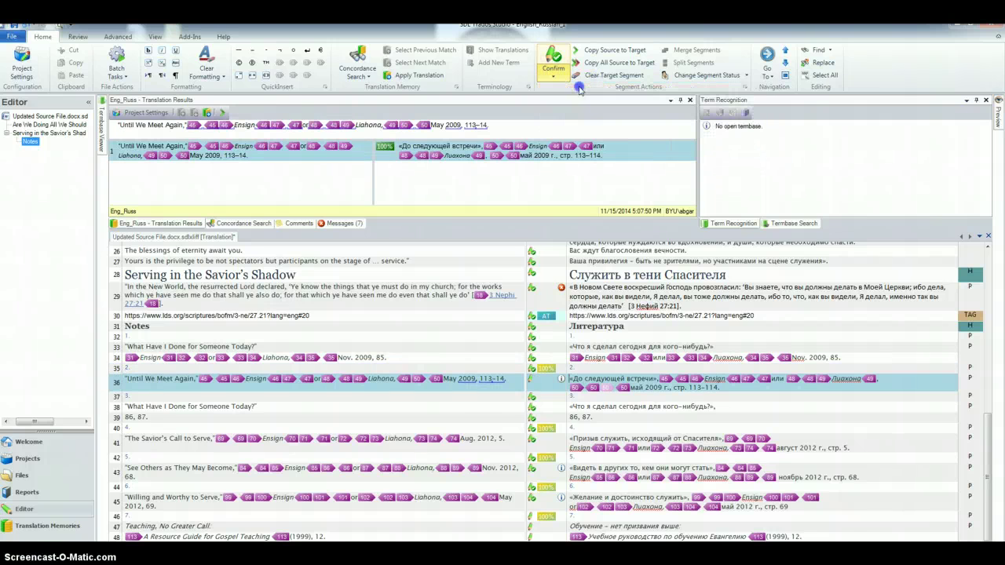
click(555, 74)
click(554, 74)
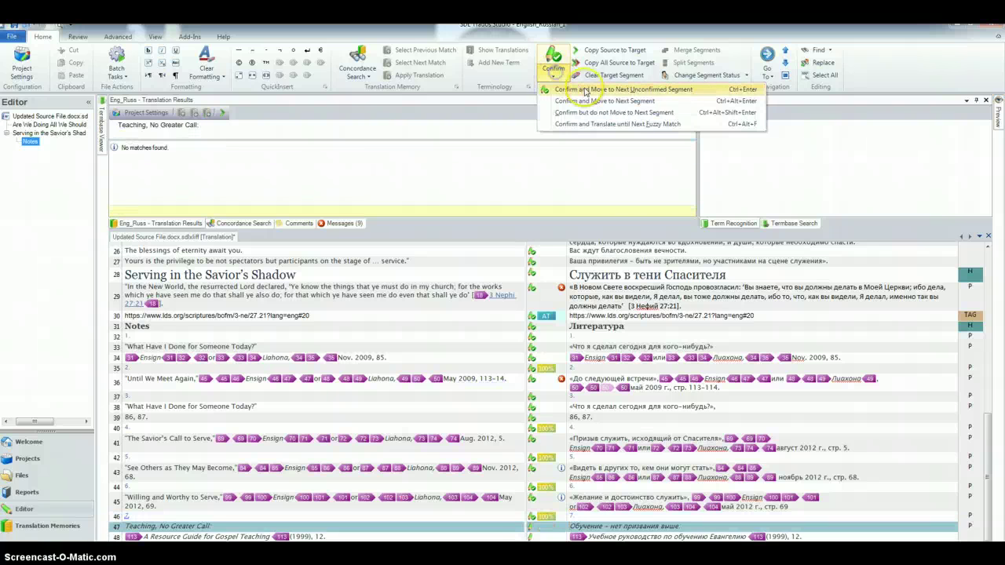
click(582, 90)
click(555, 74)
click(603, 91)
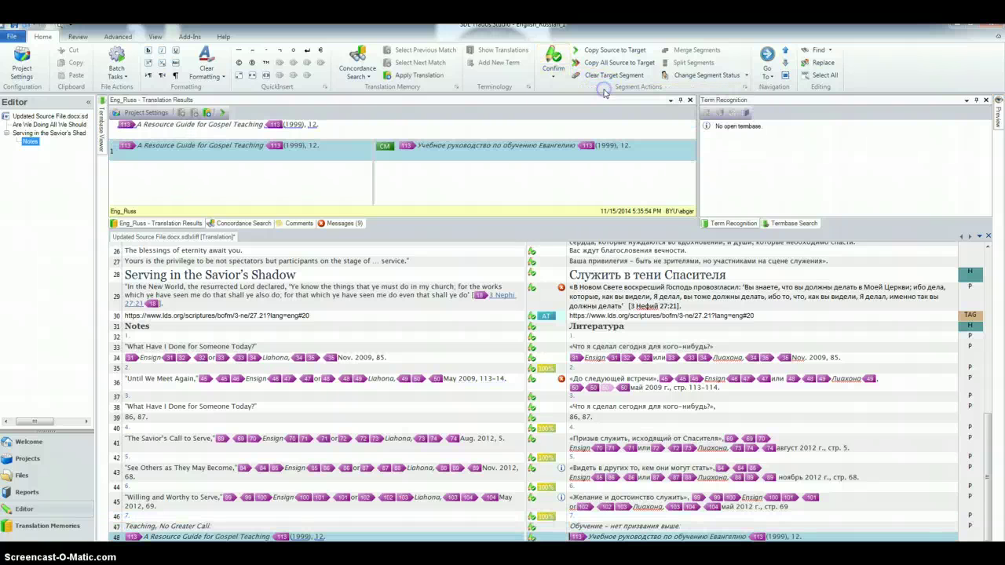
click(553, 73)
click(589, 90)
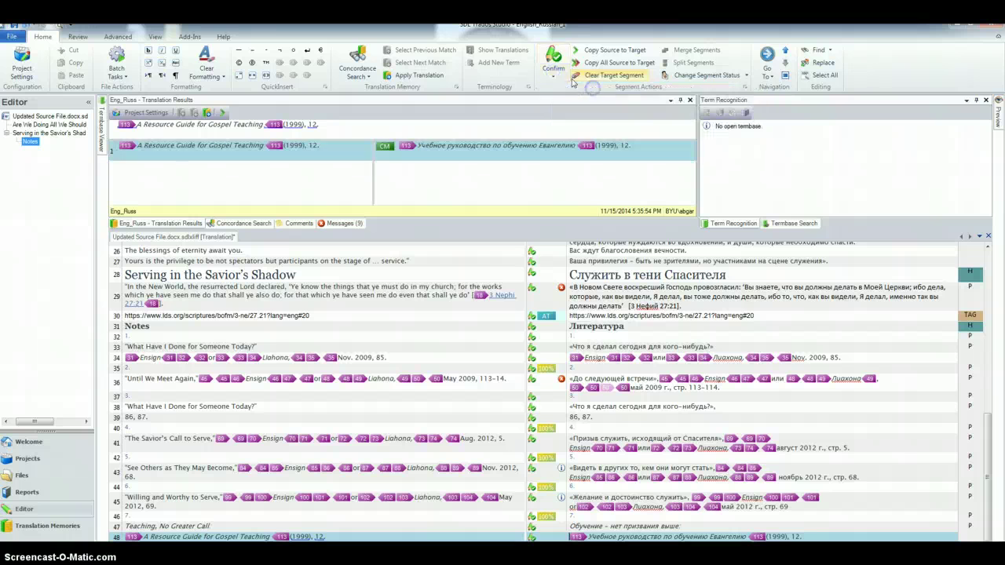
click(554, 73)
click(597, 92)
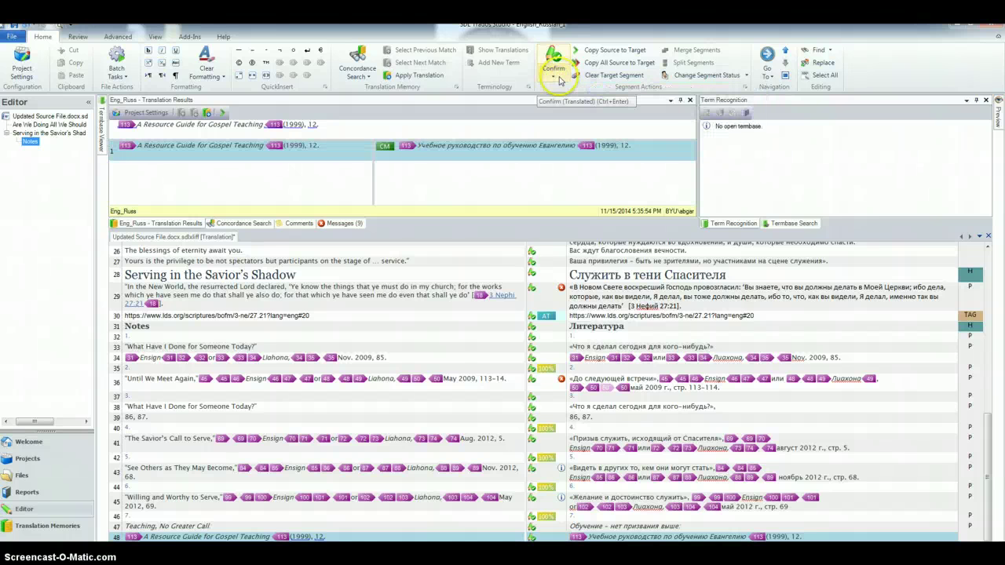
click(559, 79)
click(596, 90)
click(557, 77)
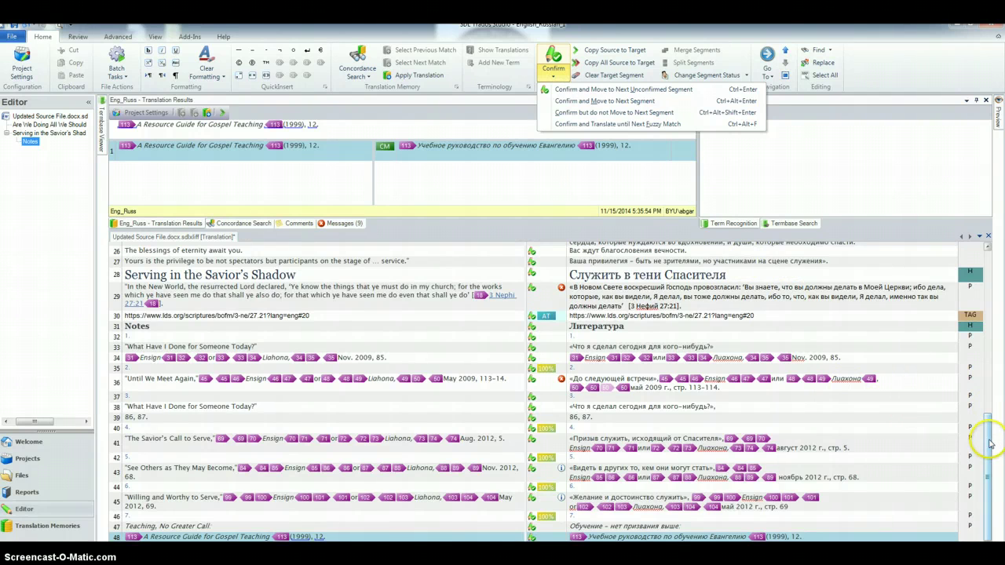
- Save the translated document and run verification on it
drag(989, 444, 989, 263)
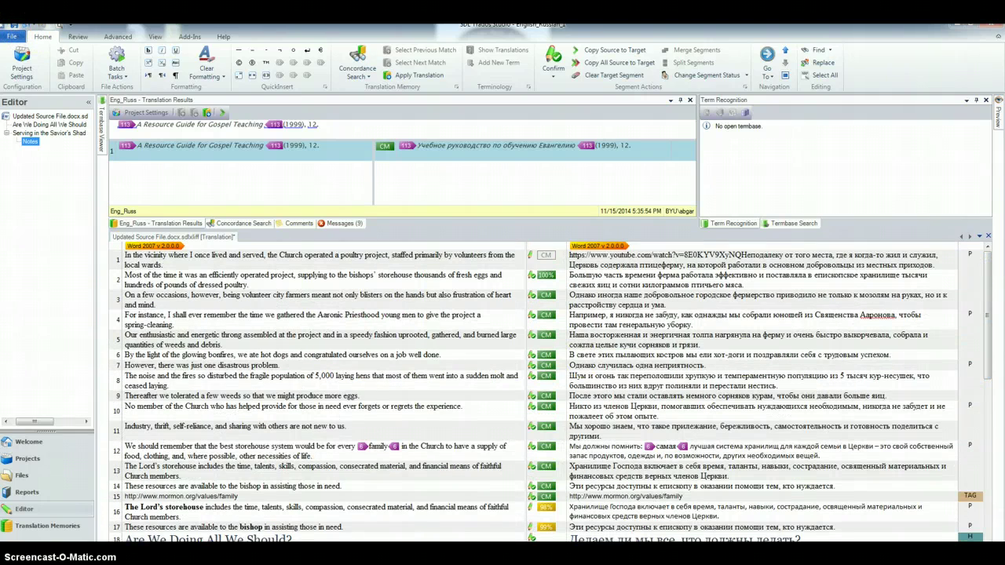
click(15, 31)
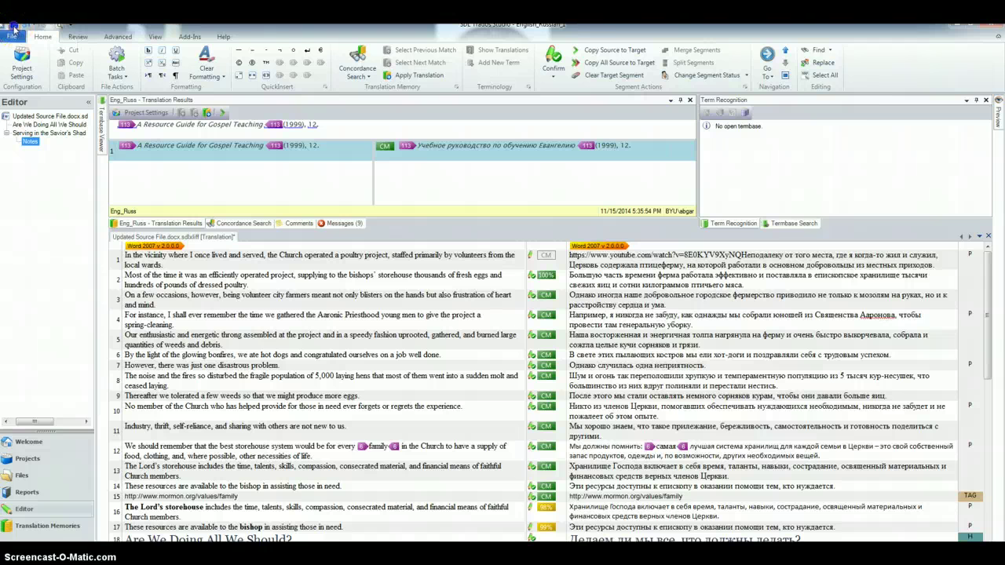
click(78, 36)
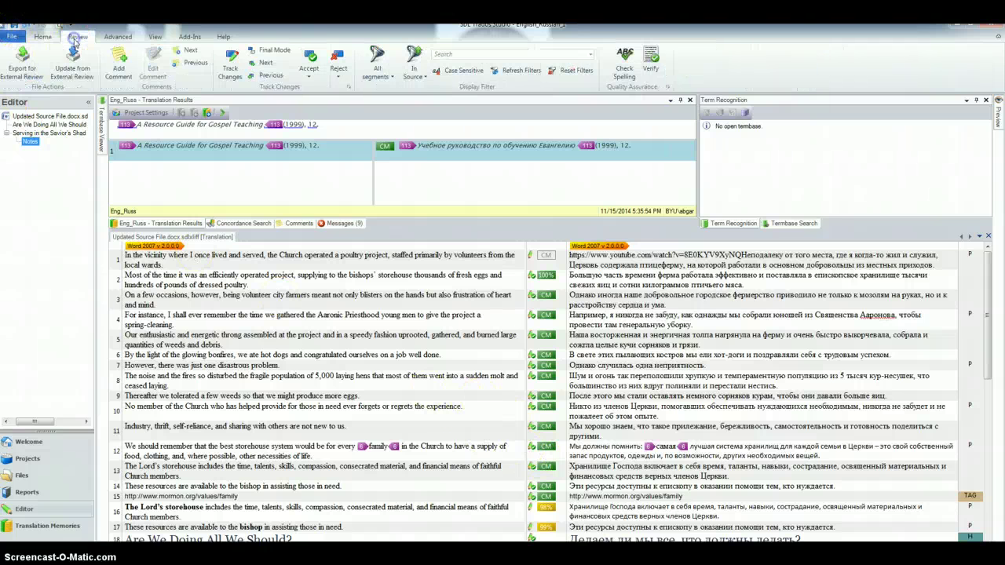
click(651, 67)
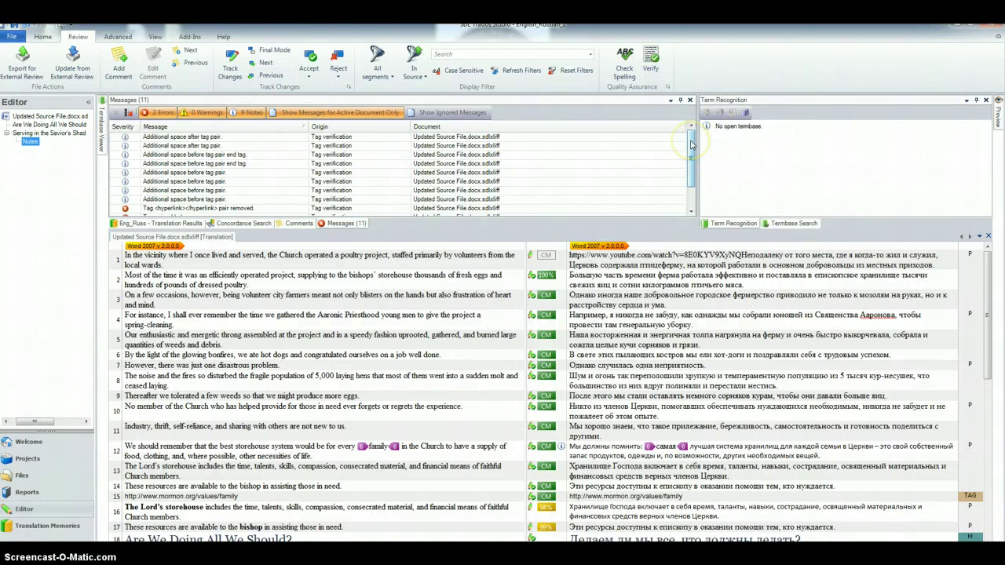
- Review the verification messages and go to the segment with the "Tag <hyperlink></hyperlink> pair removed" error
mouse_move(691, 144)
mouse_down()
mouse_move(690, 163)
mouse_move(692, 134)
mouse_up()
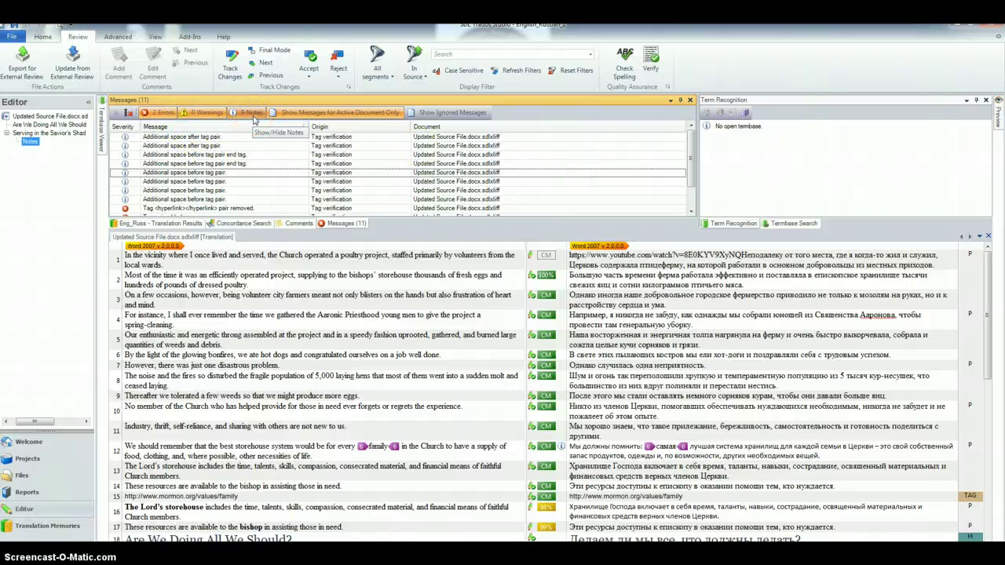
click(638, 127)
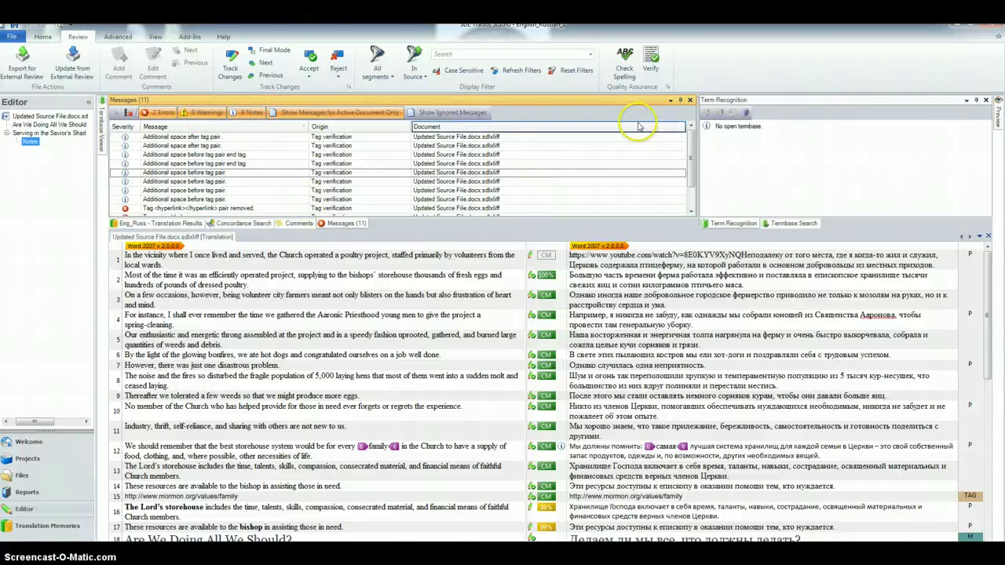
mouse_move(688, 140)
mouse_down()
mouse_move(689, 186)
mouse_move(689, 153)
mouse_up()
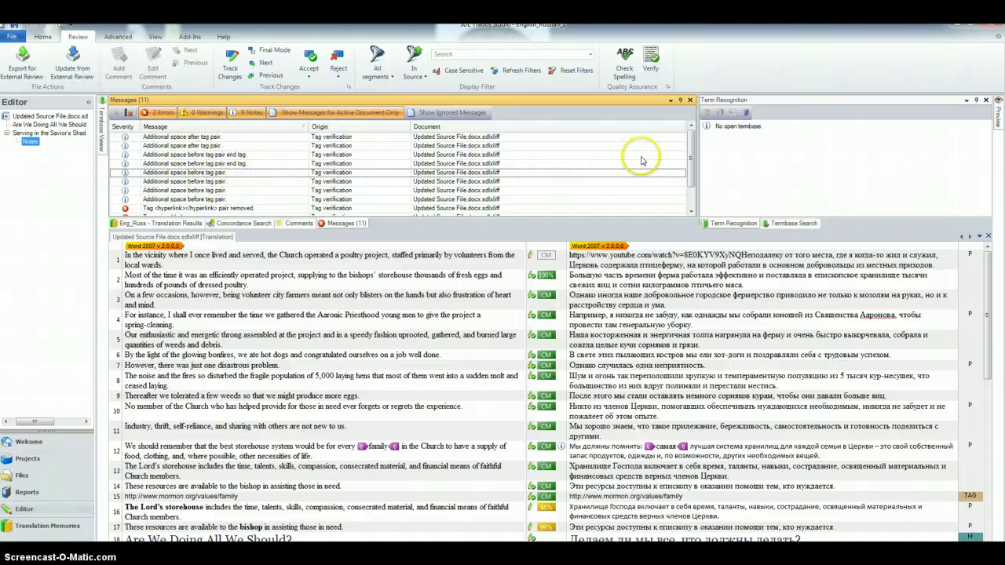
drag(690, 171, 694, 197)
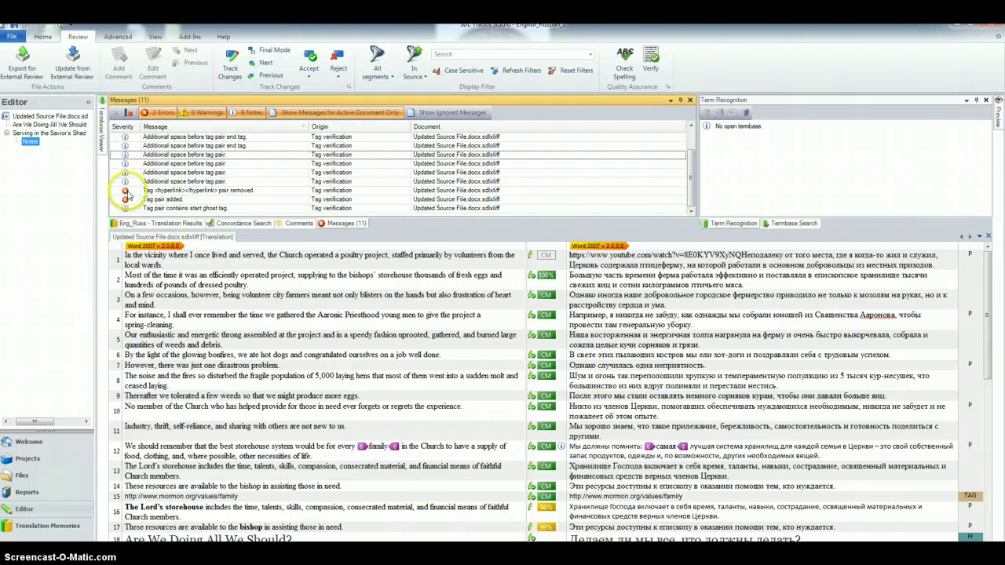
double_click(126, 192)
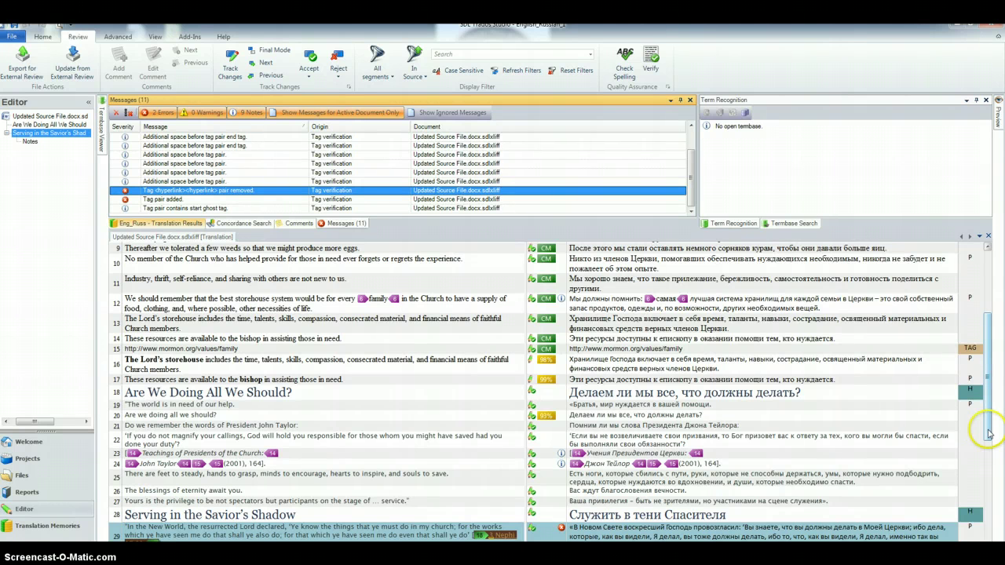
drag(987, 432, 1002, 528)
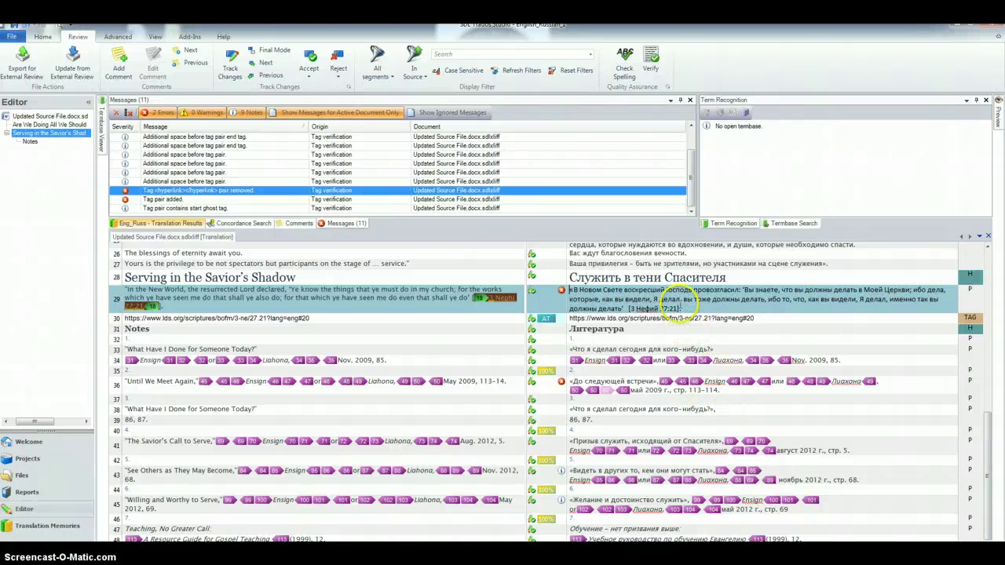
- Copy the opening hyperlink tag 18 from segment 29's source into its translation, directly before "3 Нефий 27:21"
click(468, 309)
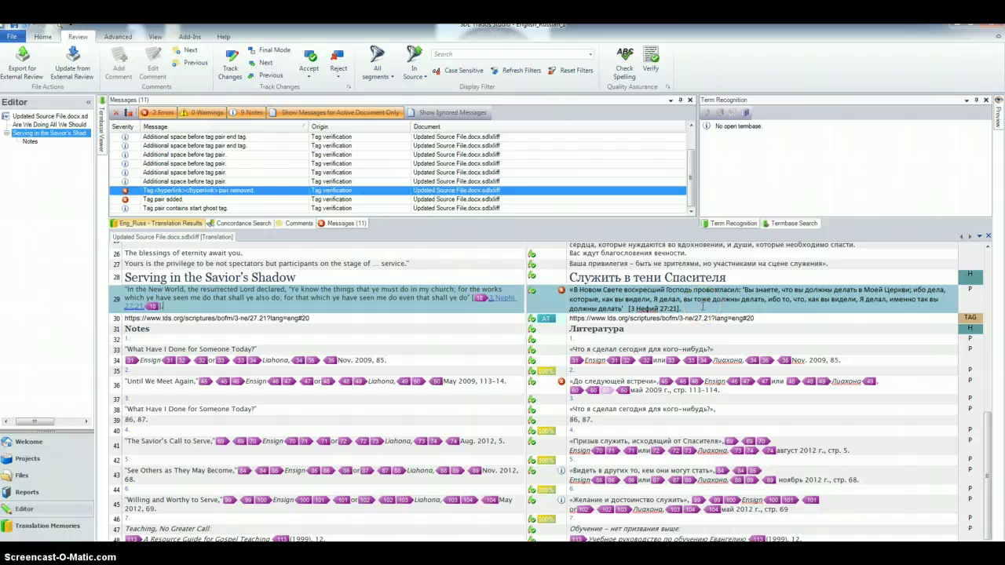
right_click(482, 302)
click(476, 304)
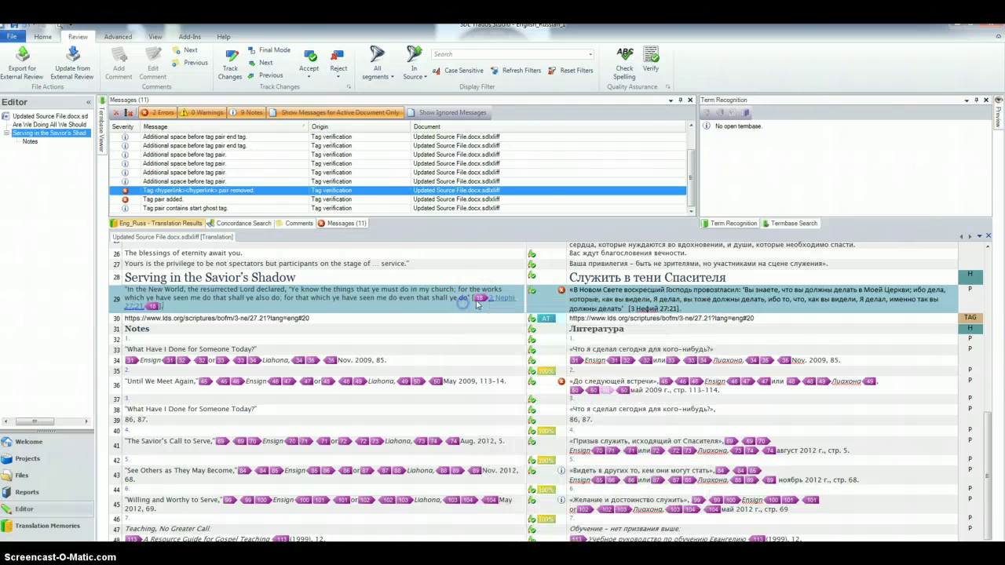
right_click(482, 303)
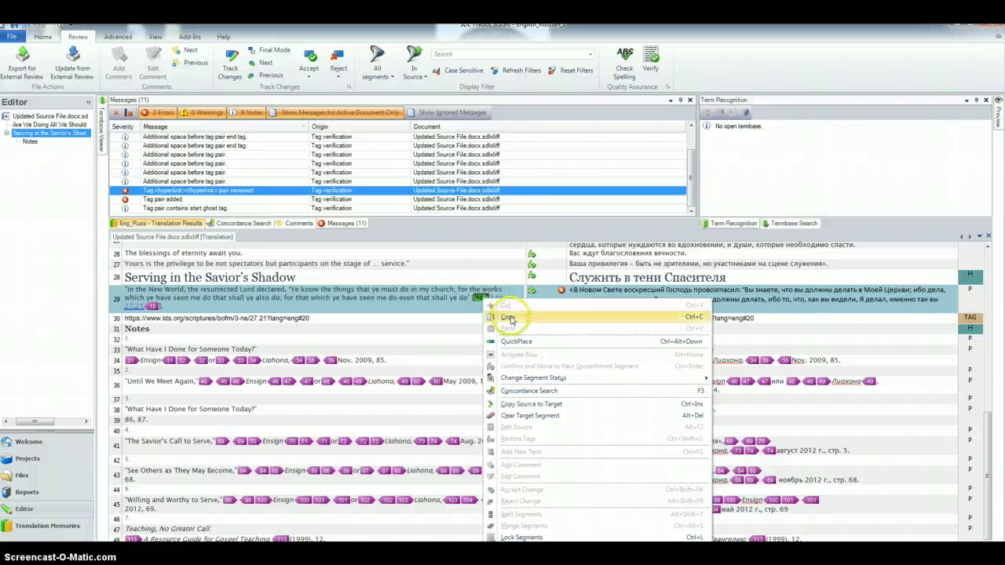
click(508, 318)
click(630, 306)
key(Delete)
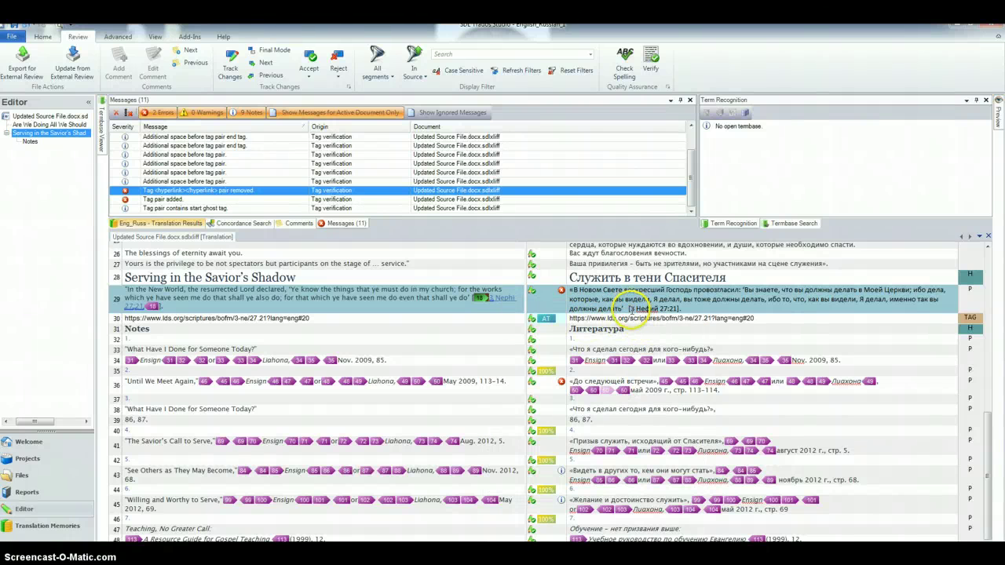
click(651, 317)
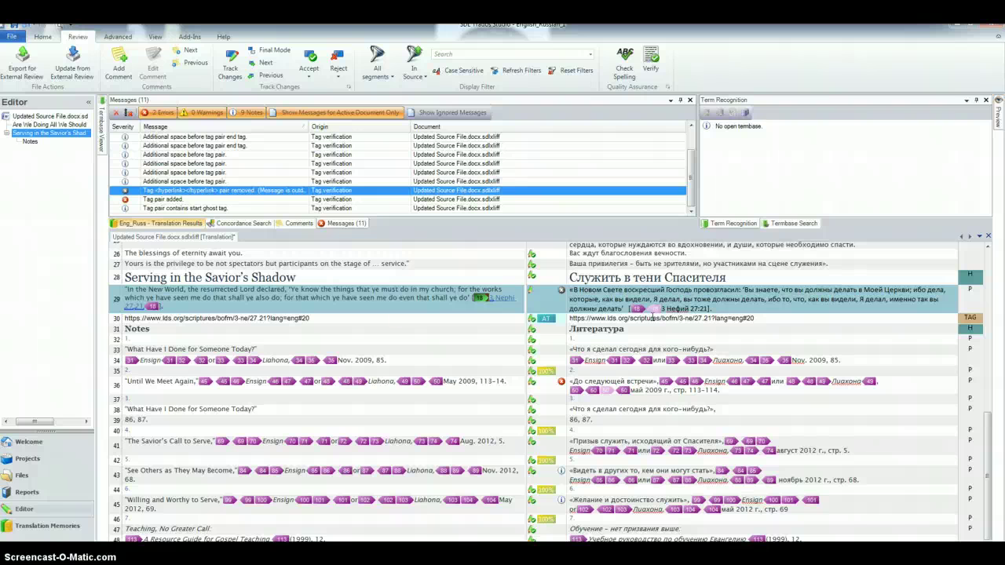
- Copy the closing hyperlink tag 18 from segment 29's source into its translation, directly after "27:21"
click(152, 307)
right_click(151, 308)
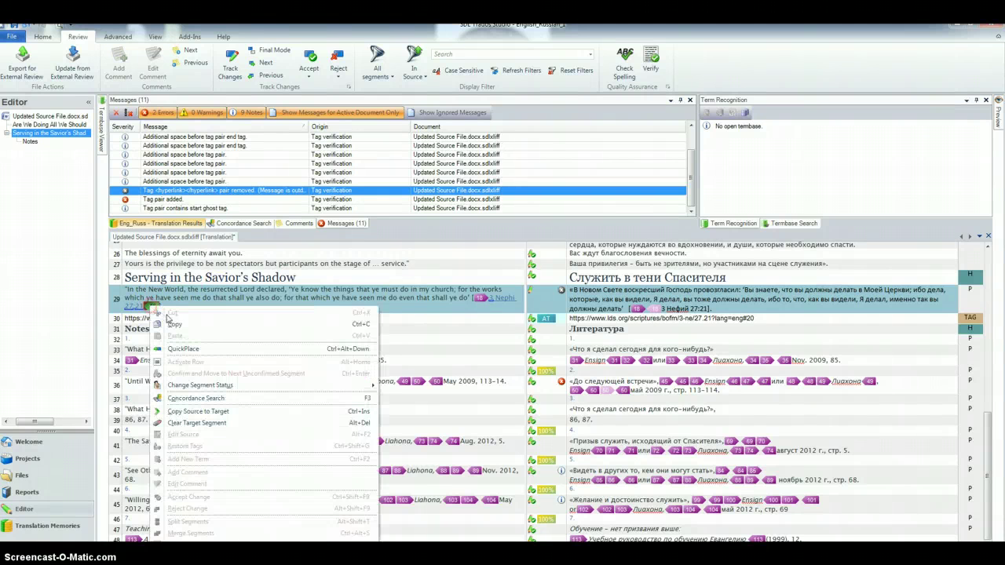
click(170, 323)
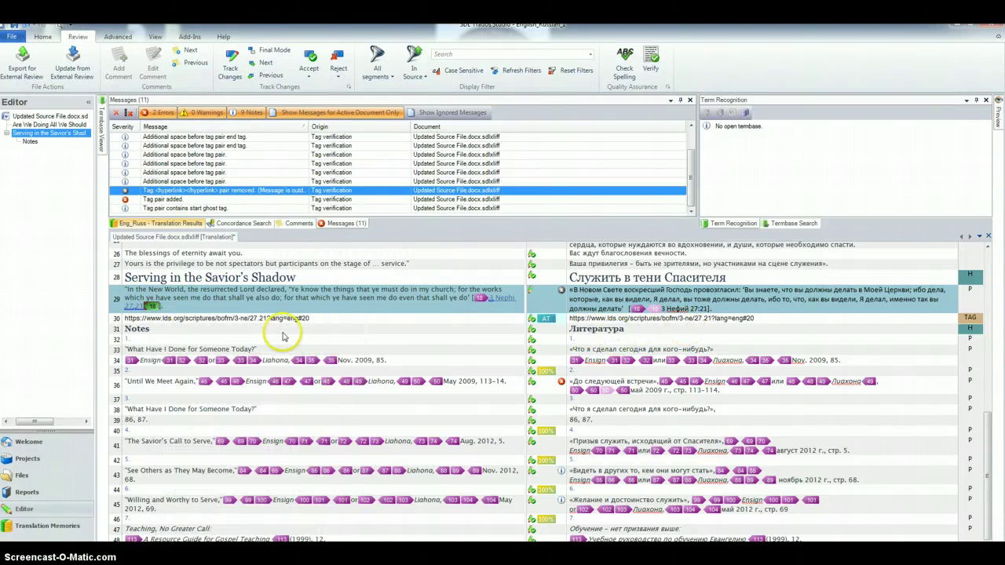
click(707, 308)
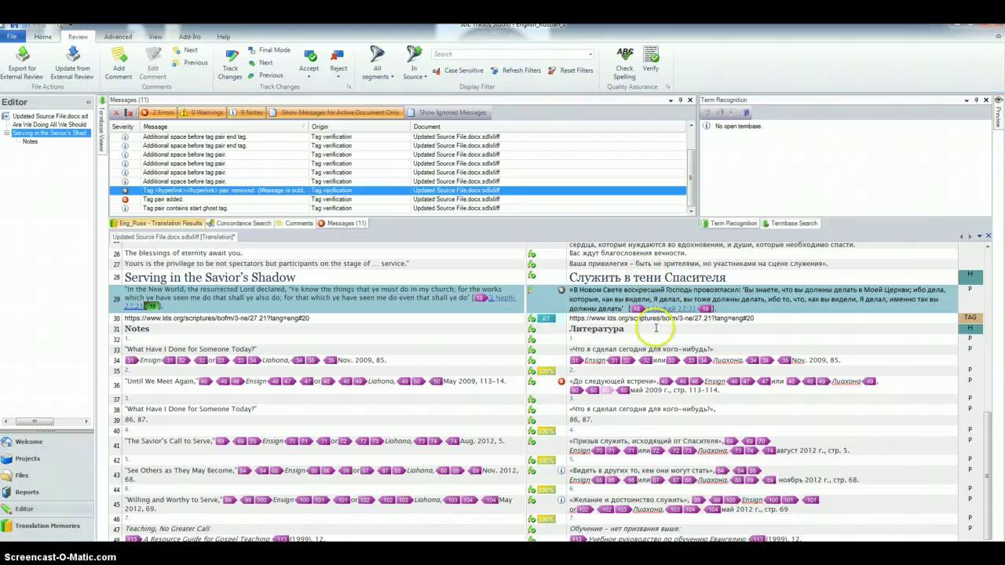
- Go to the segment with the "Tag pair added" error and examine the tags in segment 36's translation
click(740, 309)
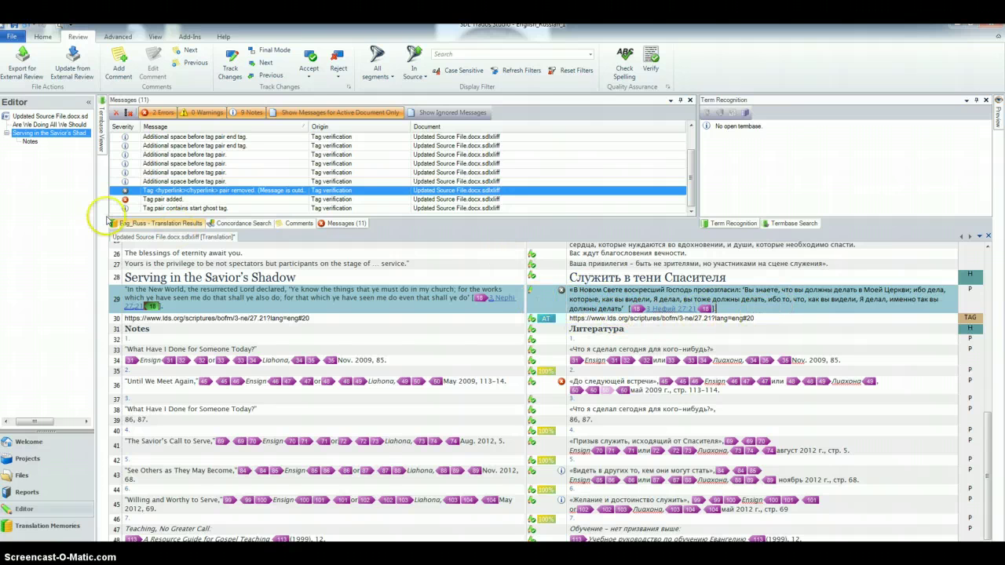
click(124, 201)
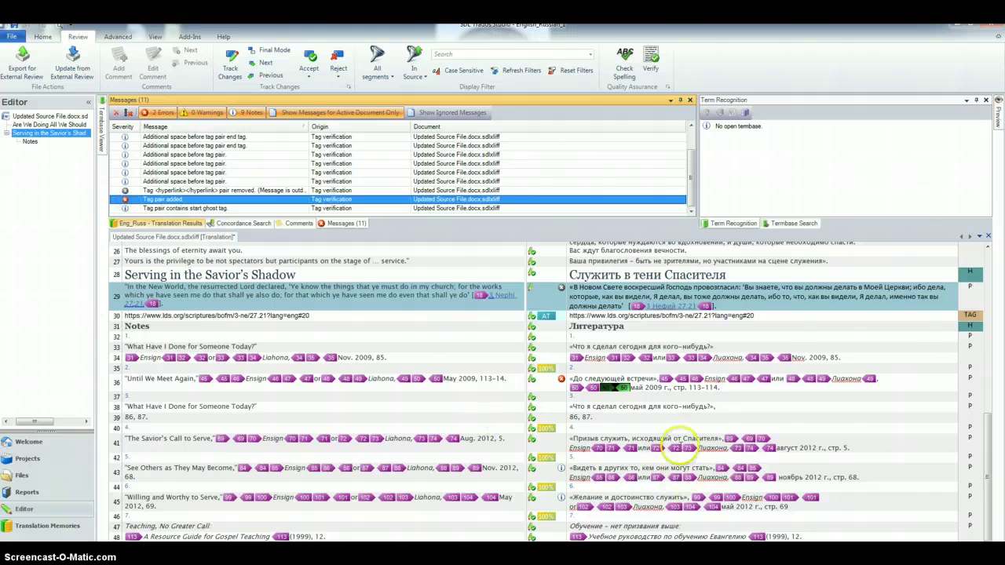
click(741, 391)
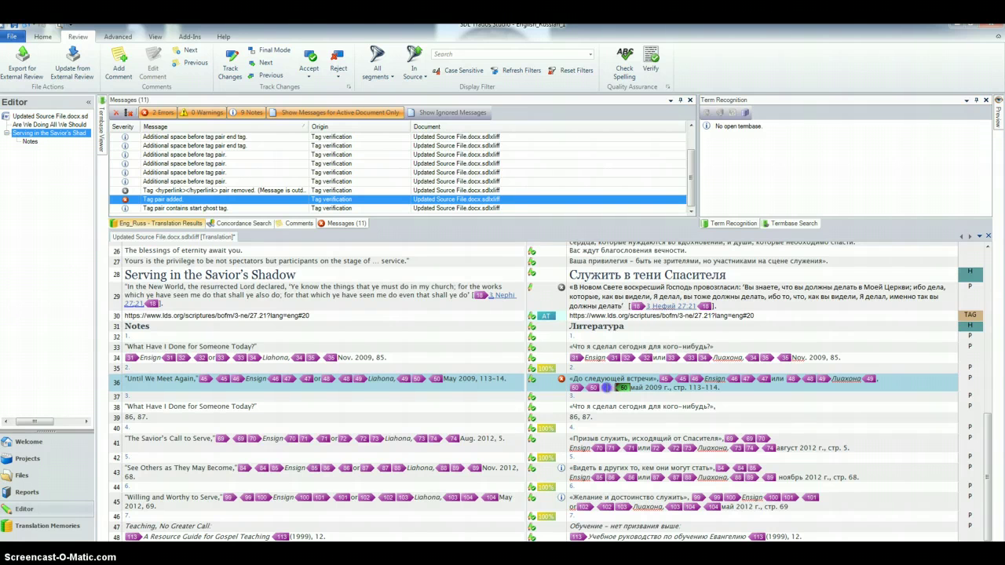
click(722, 388)
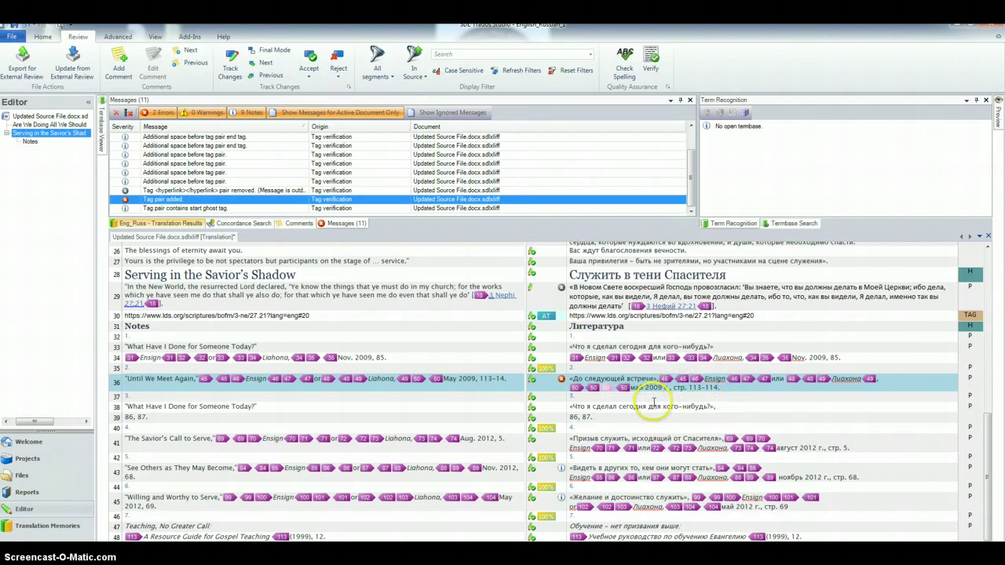
scroll(627, 410, up, 1)
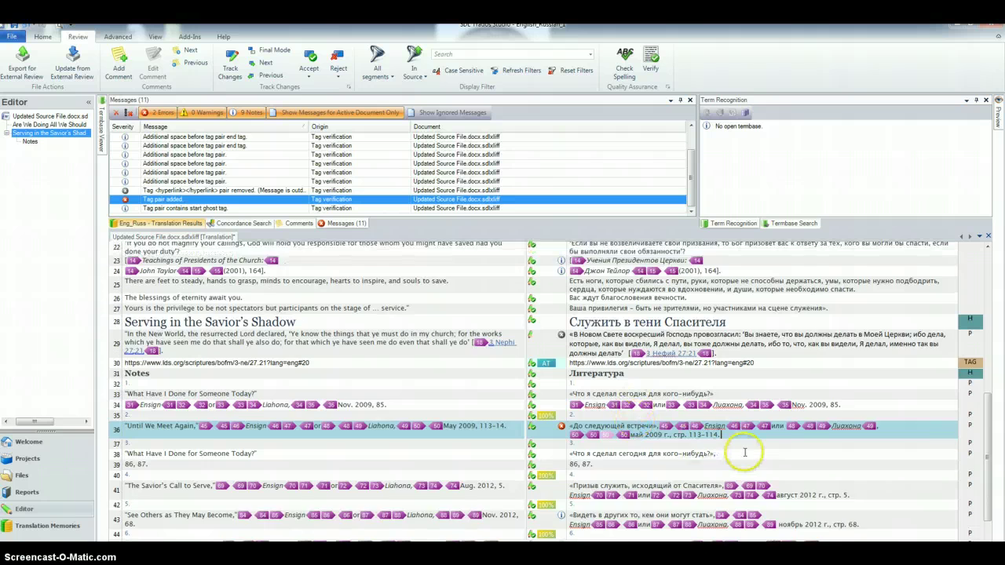
scroll(742, 446, down, 1)
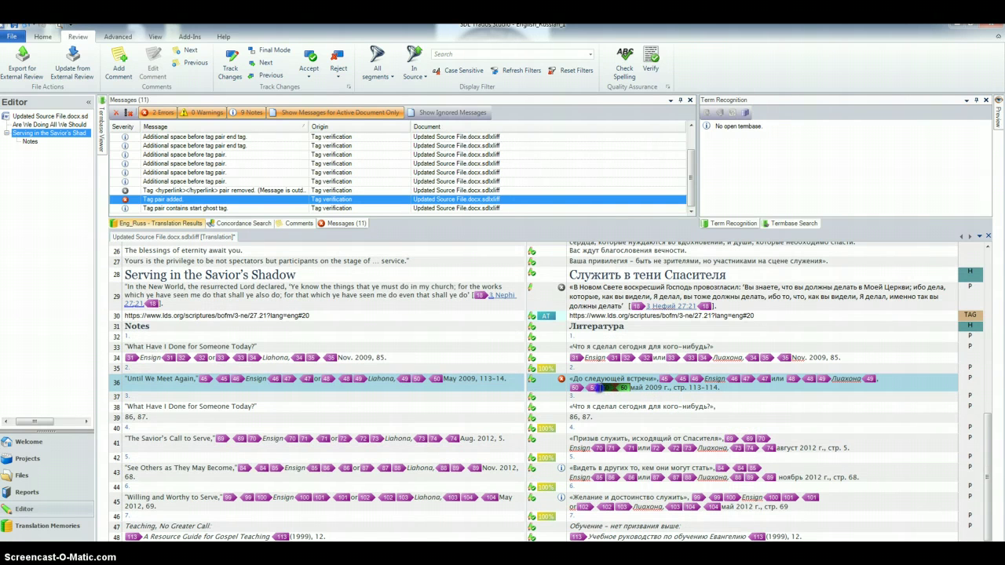
- Turn on Track Changes and delete the surplus tag pair 50 directly before "май 2009 г." in segment 36's translation
click(650, 392)
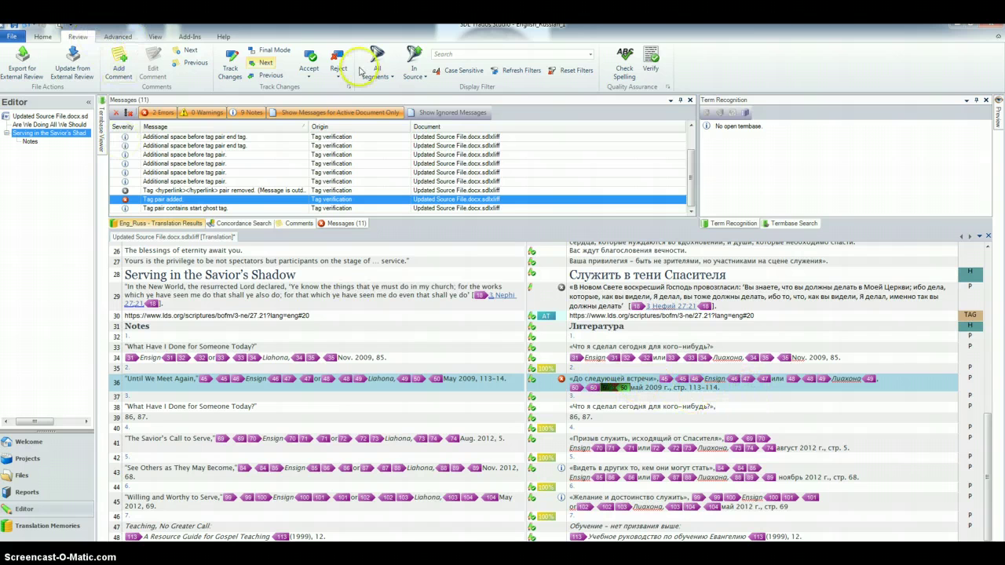
click(43, 37)
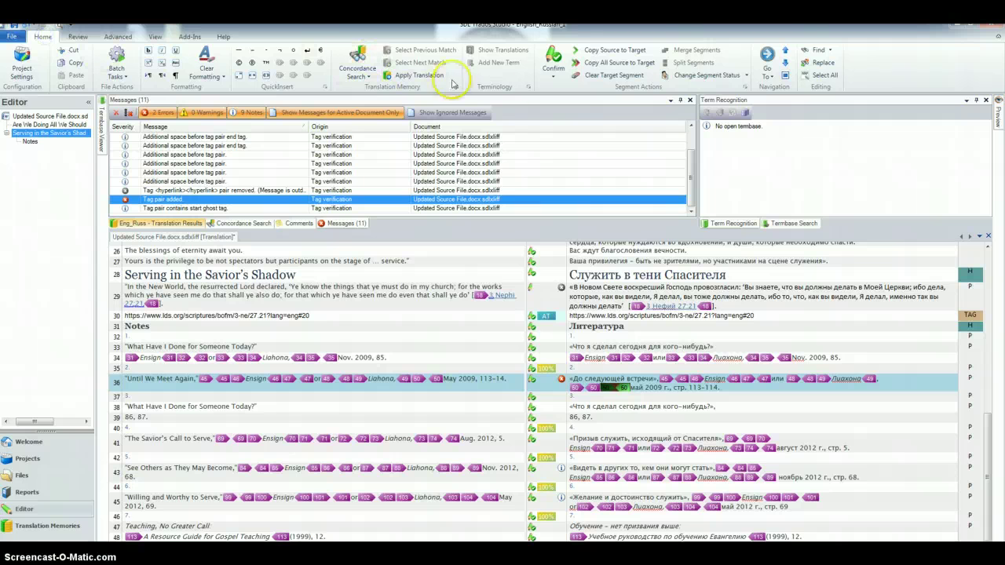
click(79, 38)
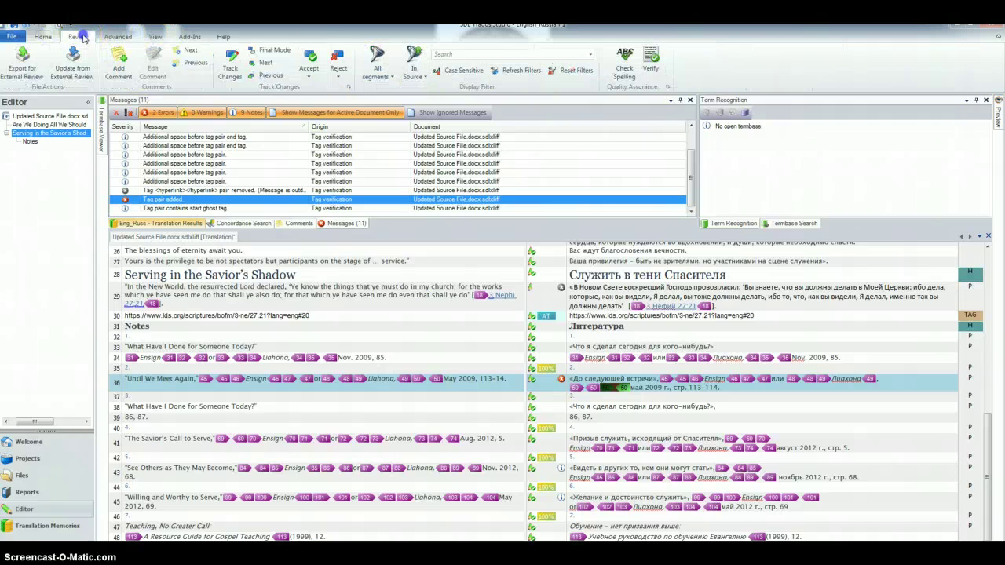
click(230, 71)
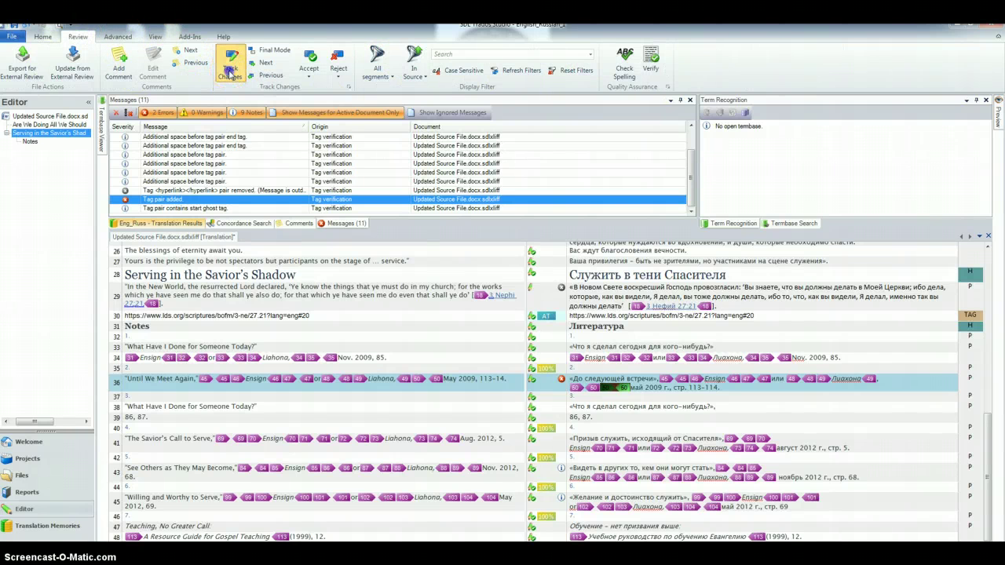
click(637, 390)
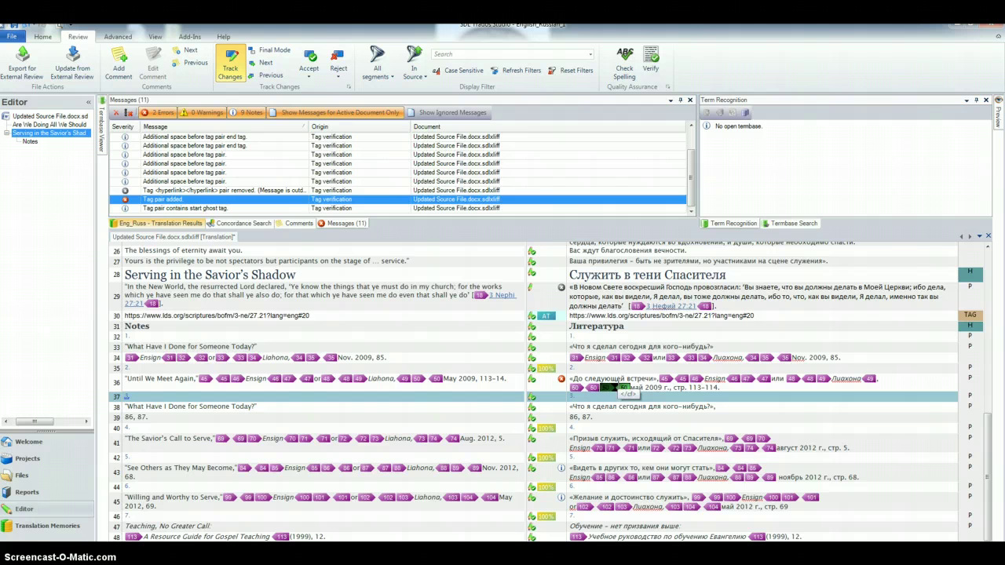
click(616, 388)
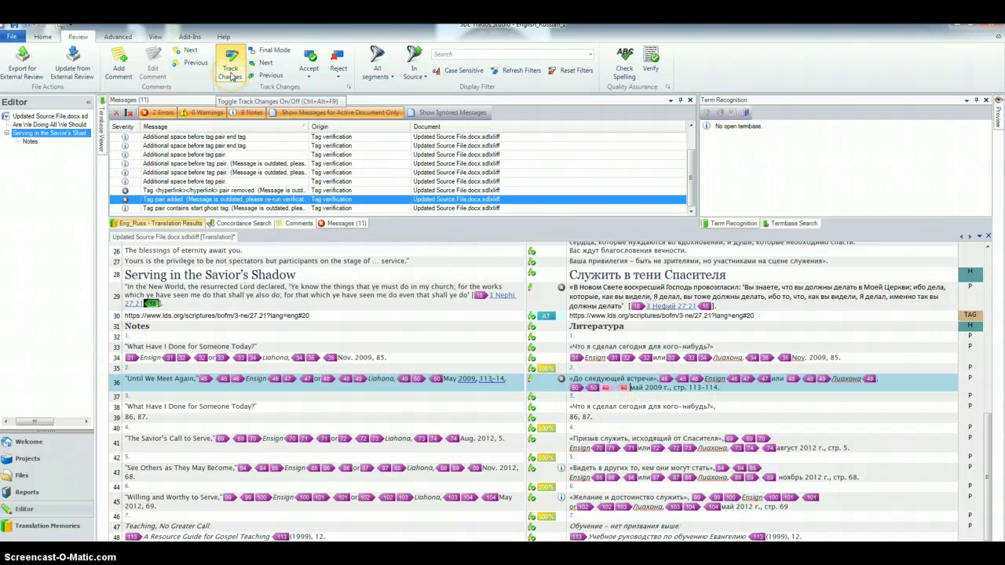
- Accept all tracked changes in the document and turn Track Changes off
click(312, 77)
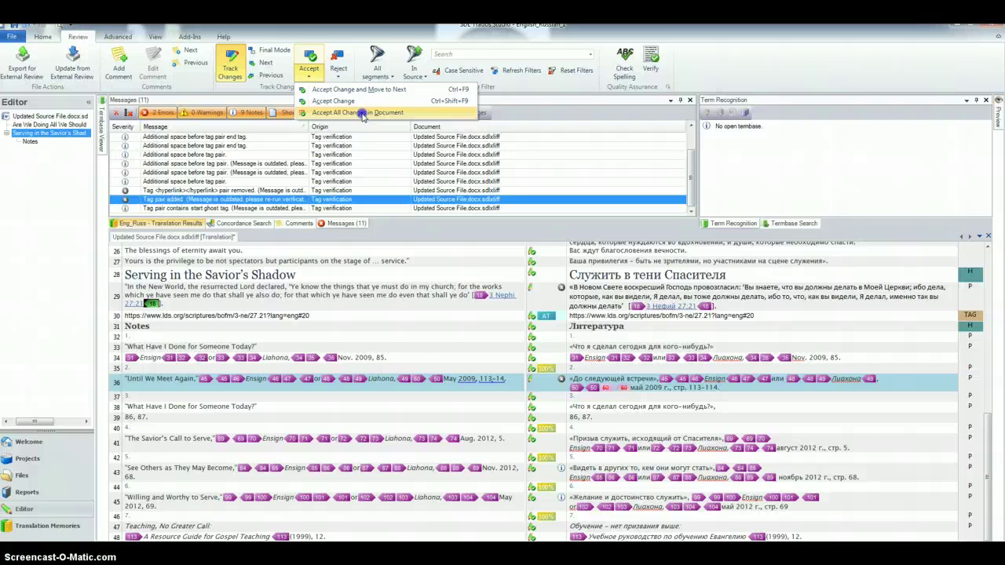
click(363, 113)
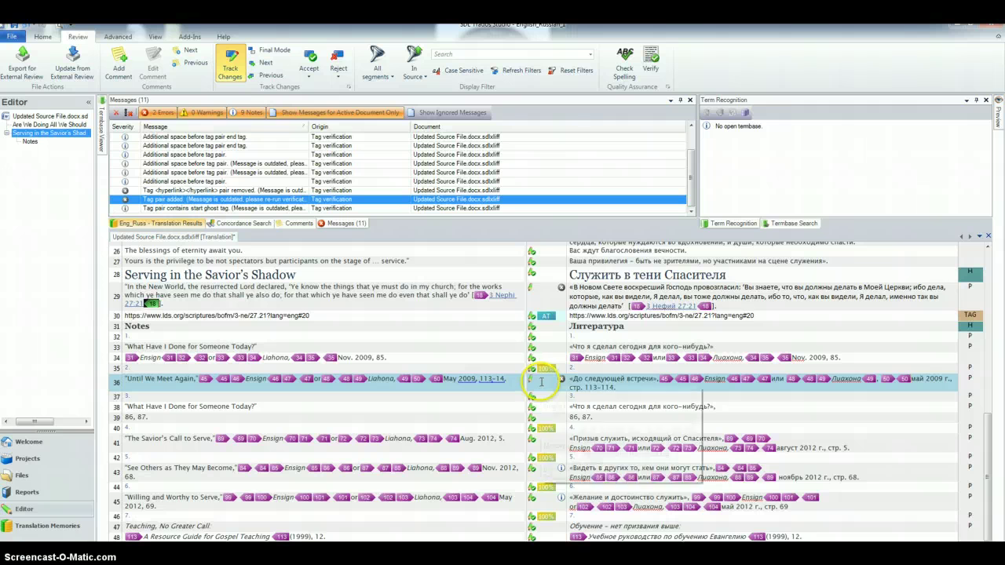
click(230, 64)
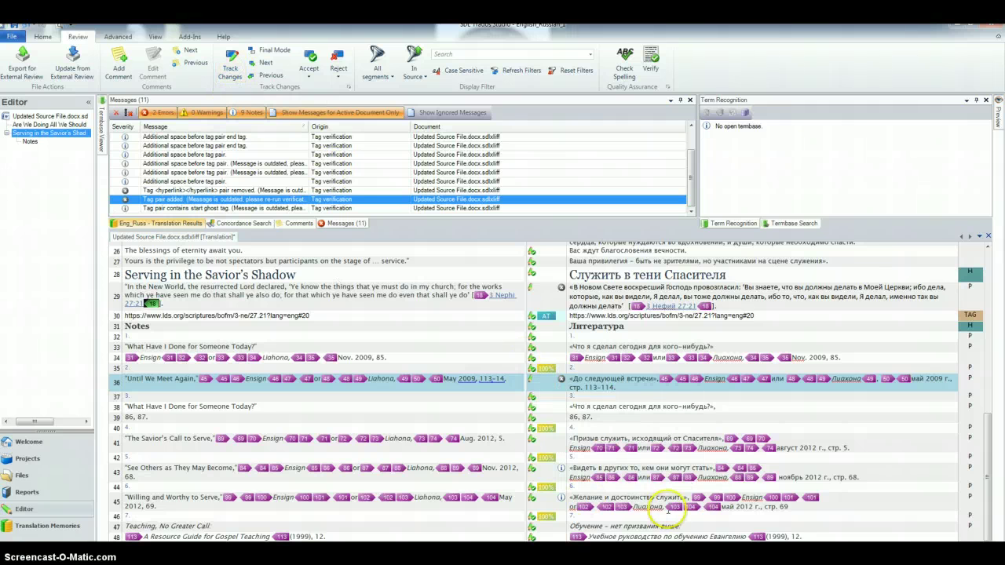
- Confirm the corrected translations of segments 36 and 29
click(41, 37)
click(553, 71)
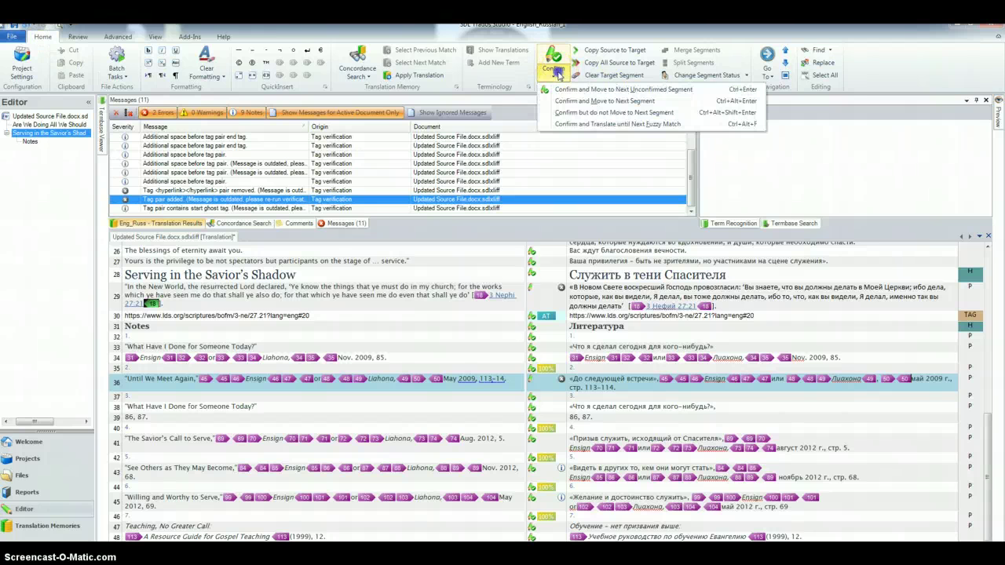
click(581, 91)
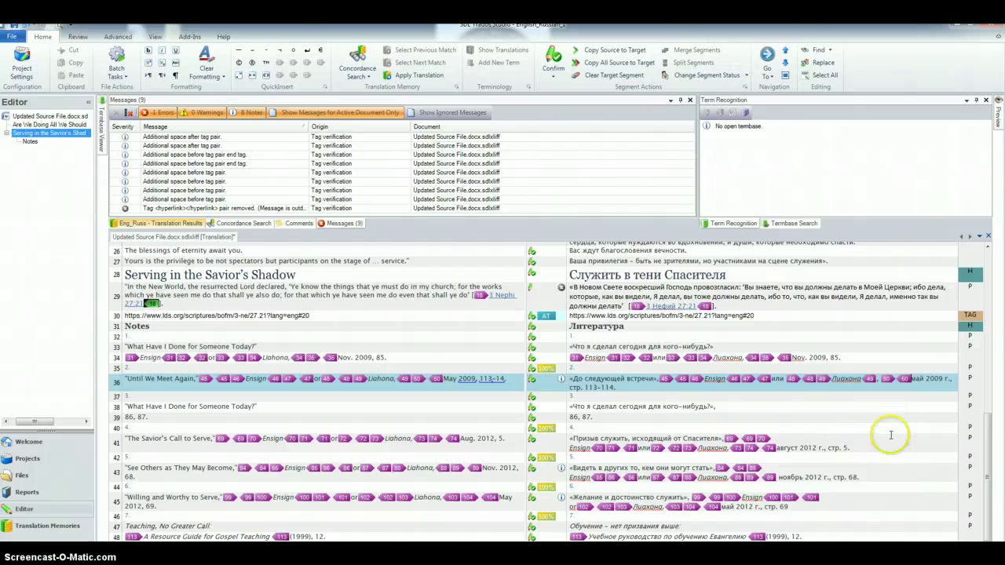
click(552, 293)
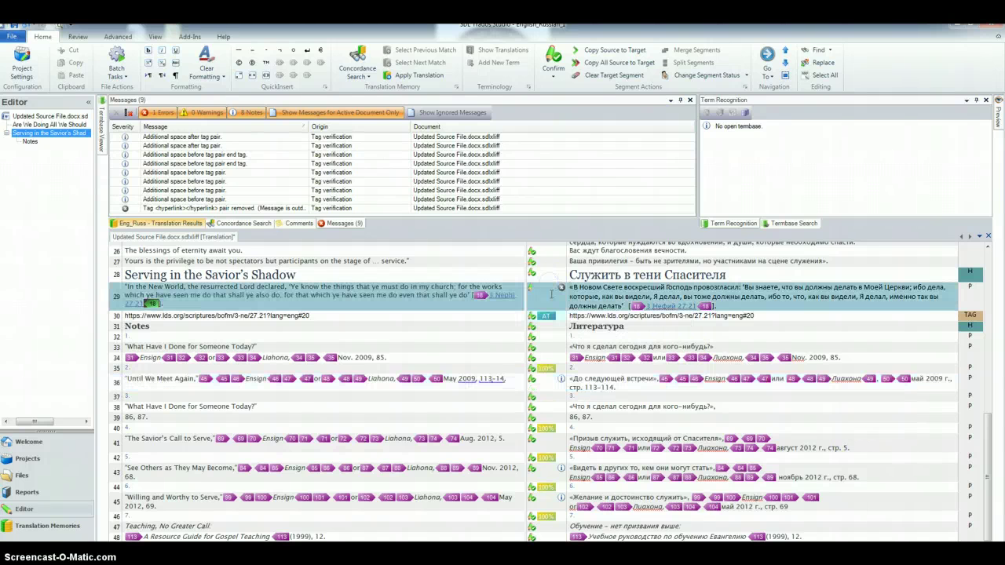
click(554, 77)
click(573, 90)
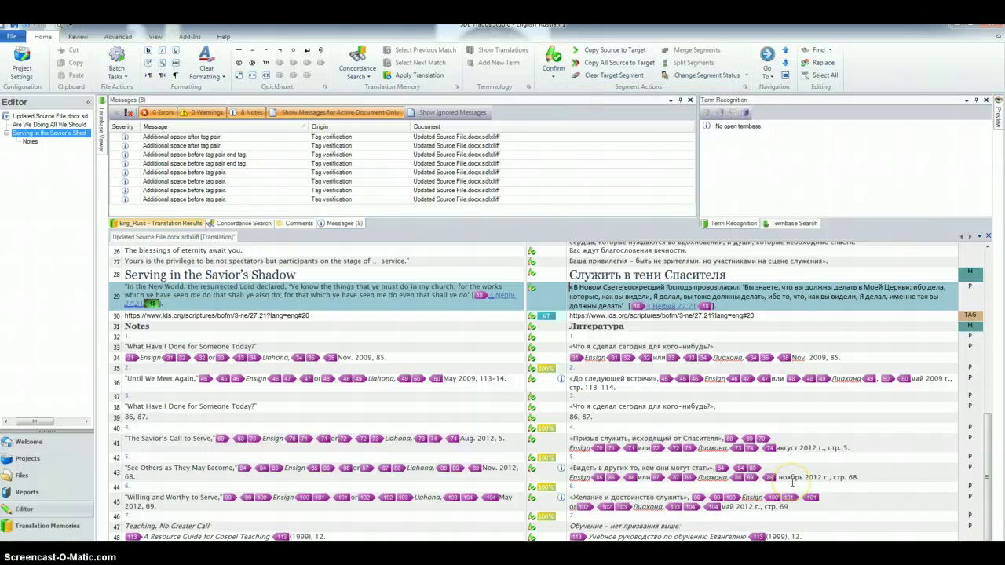
- Run verification on the whole document again
scroll(792, 482, up, 6)
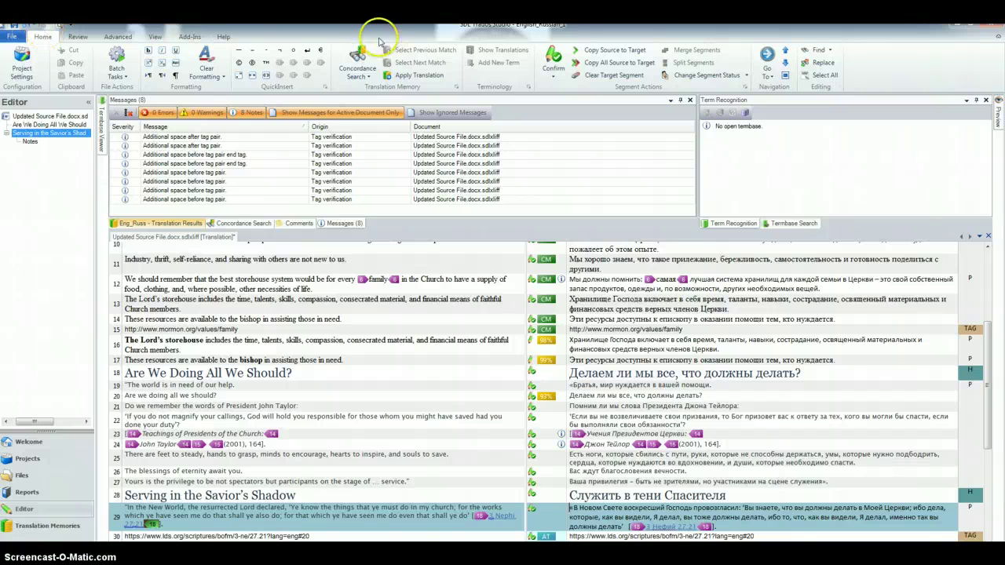
click(78, 37)
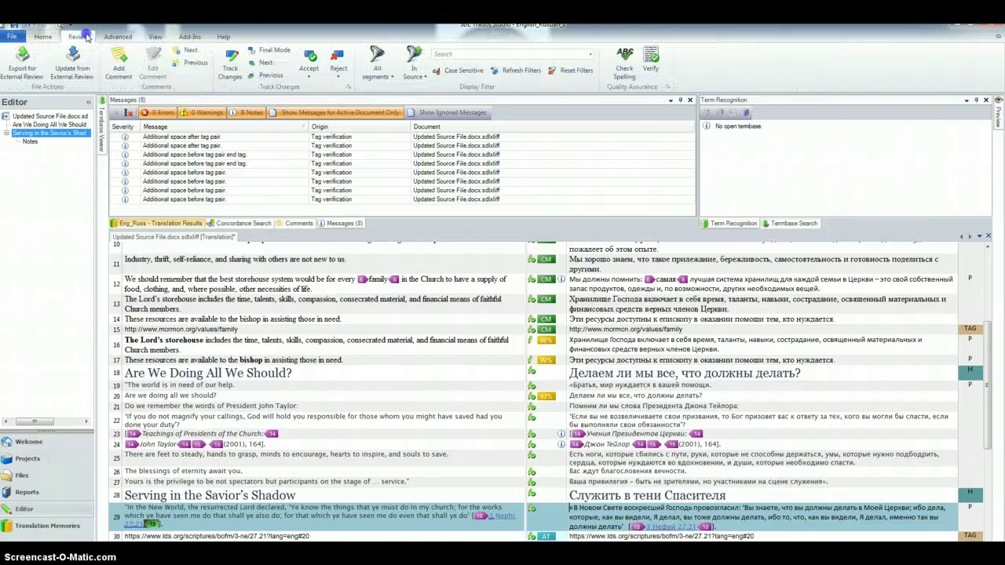
click(654, 61)
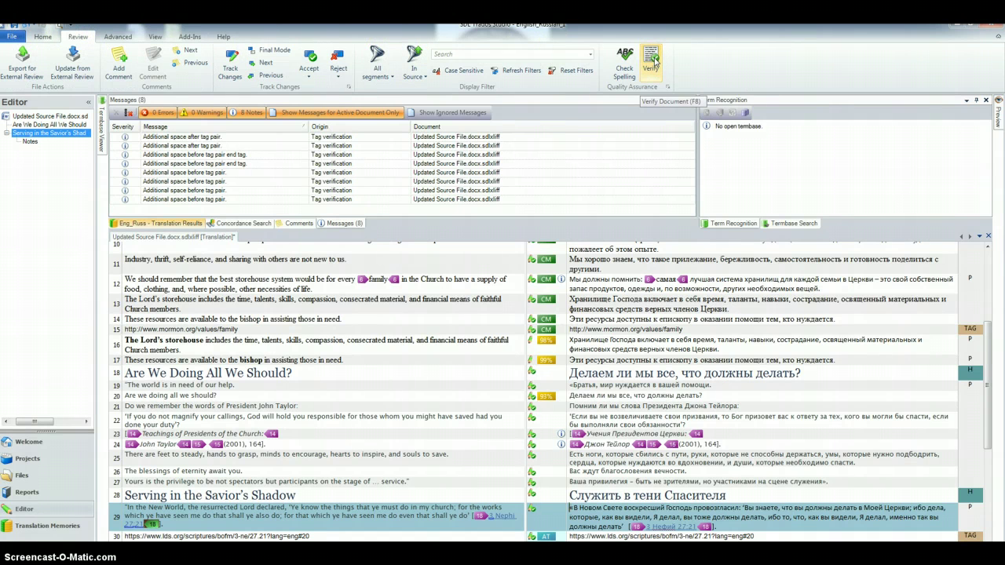
click(654, 60)
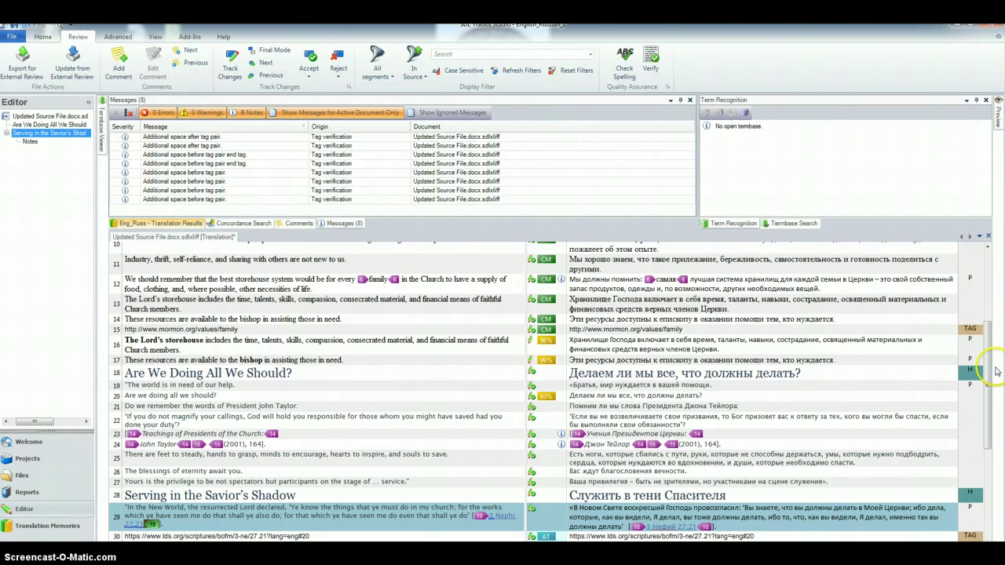
- Confirm the still unconfirmed segments 1 and 16, moving on to the next unconfirmed segment each time
drag(989, 382, 987, 302)
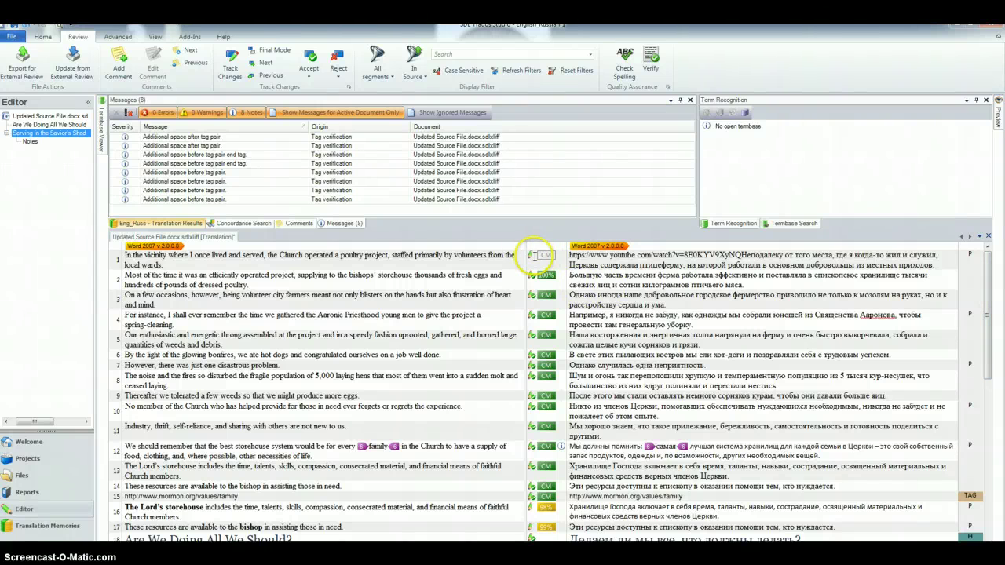
click(534, 255)
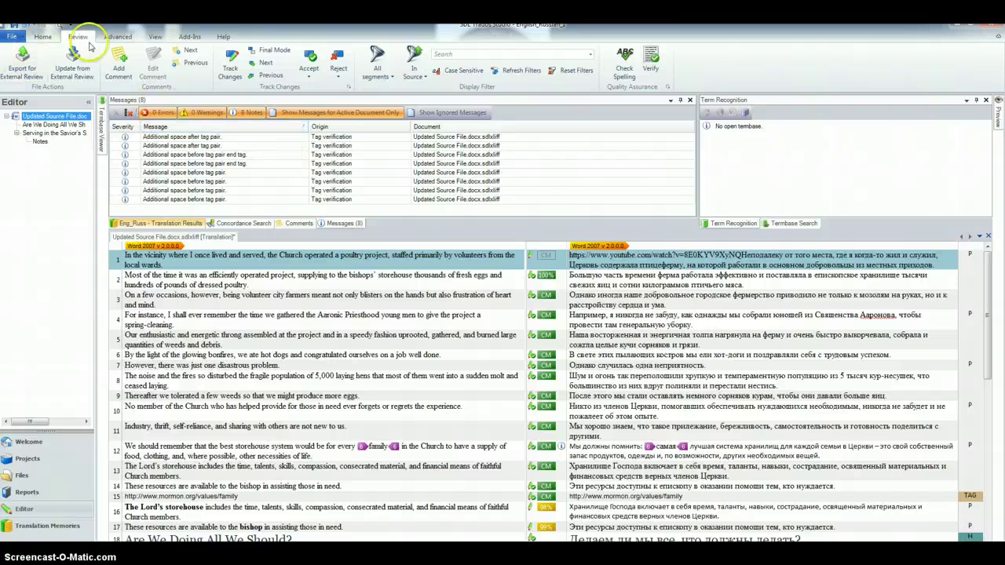
click(43, 36)
click(553, 73)
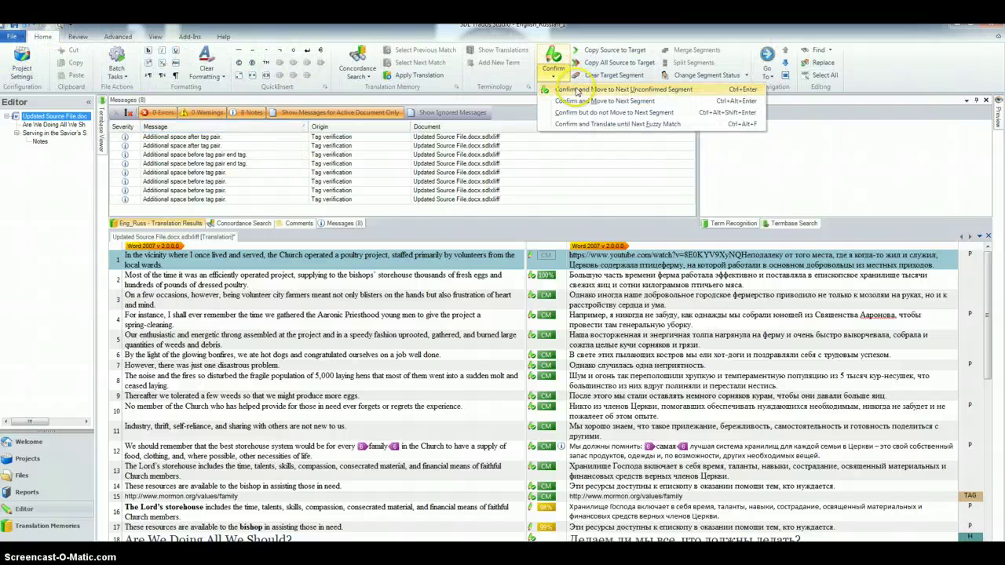
click(577, 89)
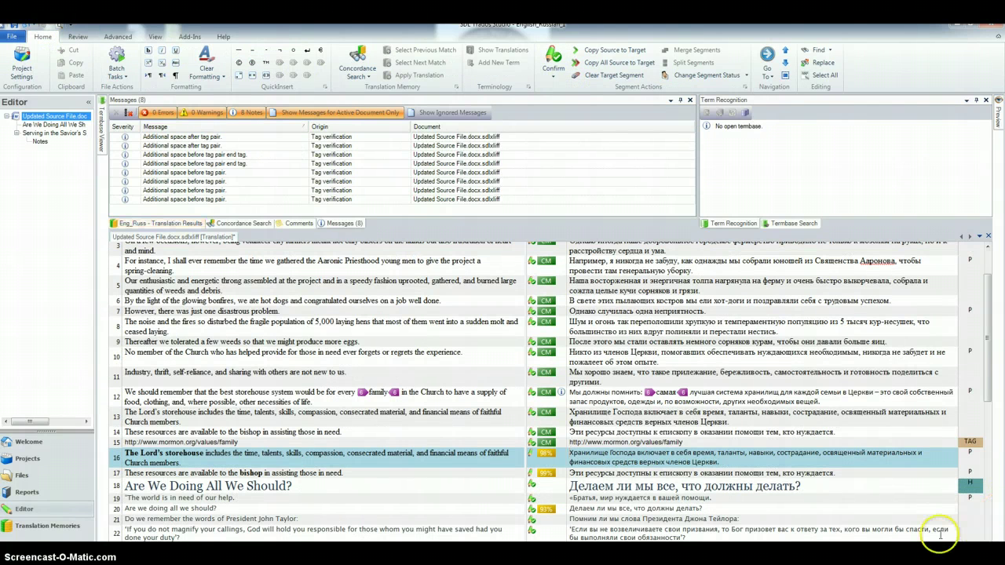
click(557, 81)
click(585, 94)
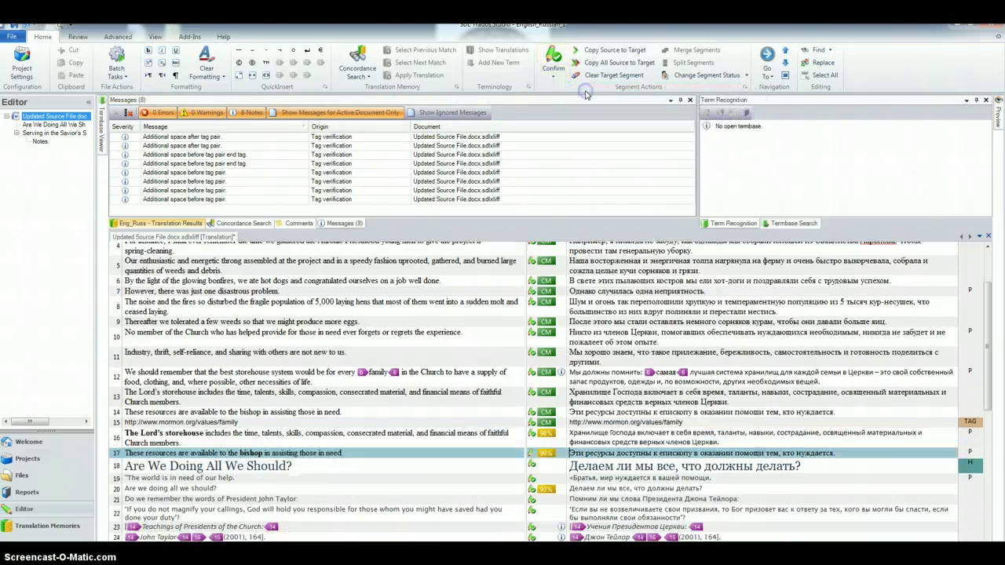
- Confirm segment 17, "These resources are available to the bishop in assisting those in need."
click(560, 82)
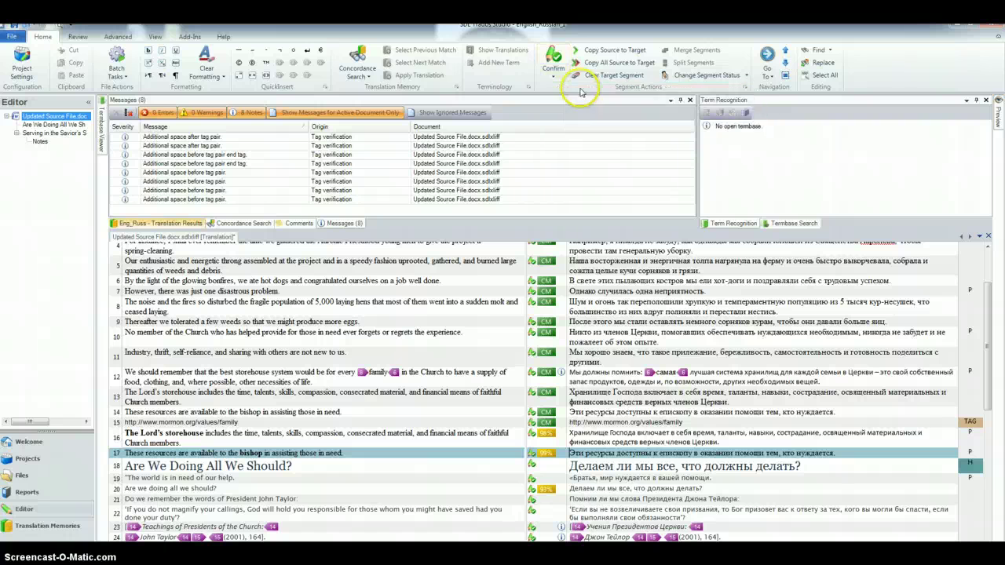
click(560, 79)
click(560, 77)
click(557, 77)
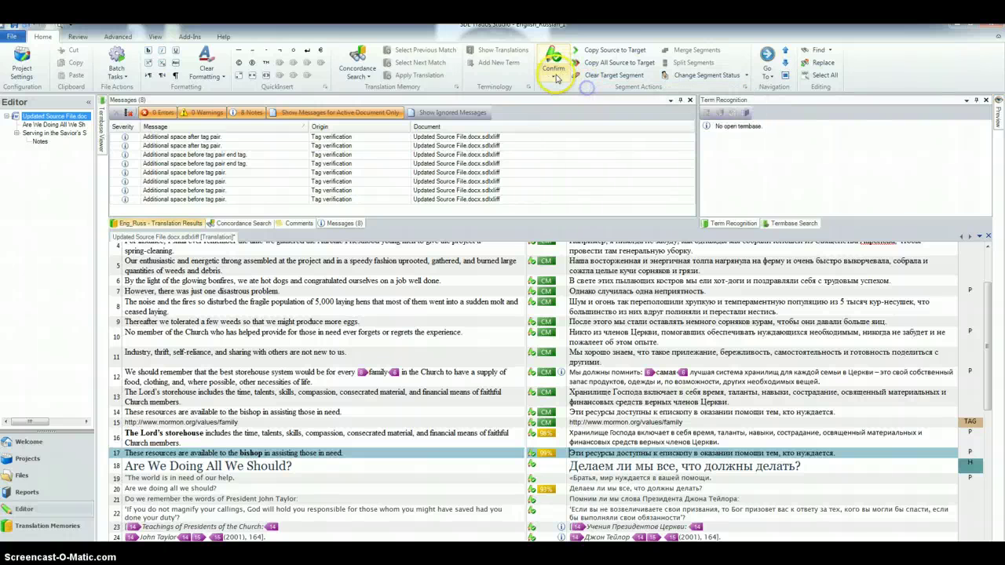
click(556, 77)
click(556, 76)
click(556, 76)
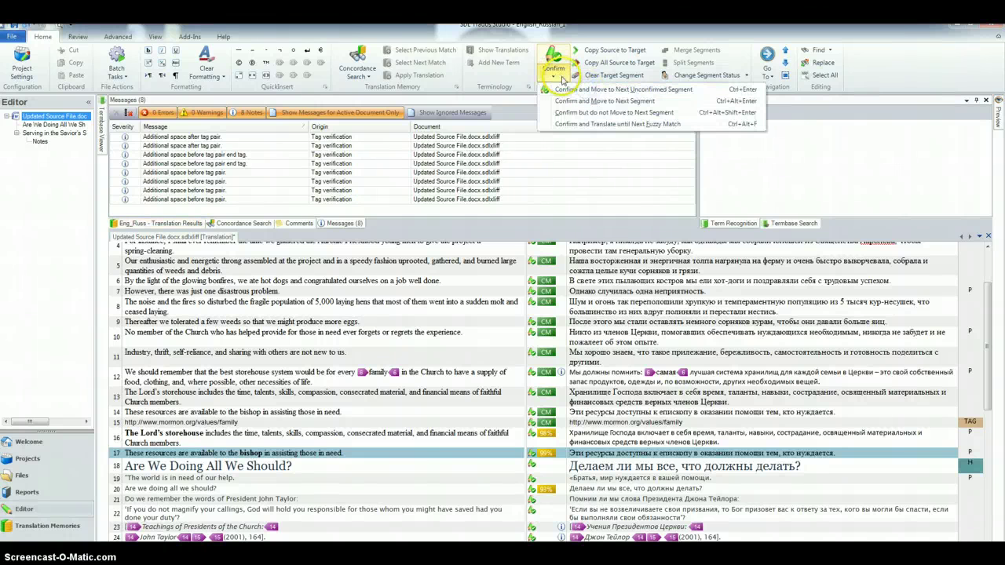
click(578, 90)
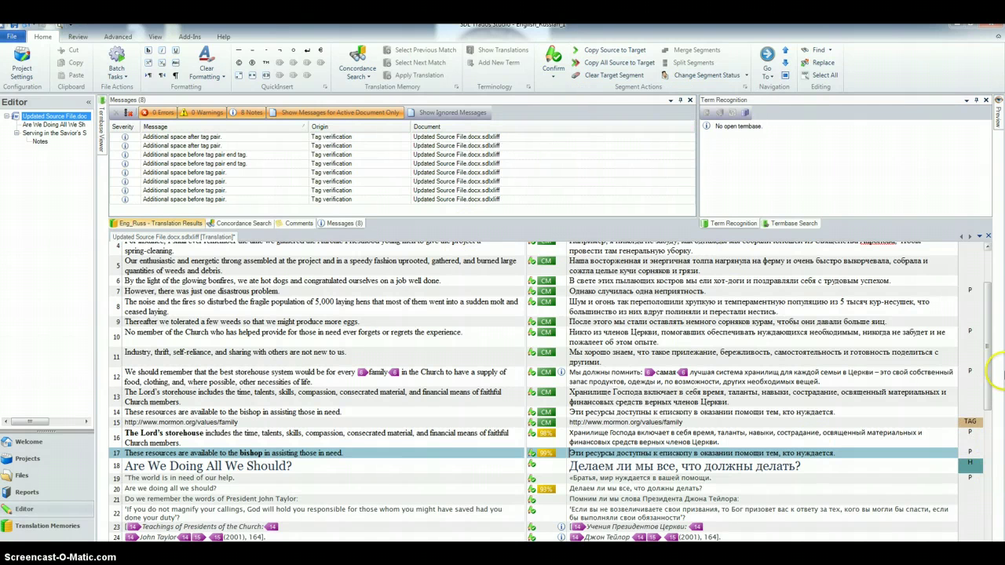
- Open the details of the first "Additional space after tag pair" verification message
drag(987, 372, 976, 336)
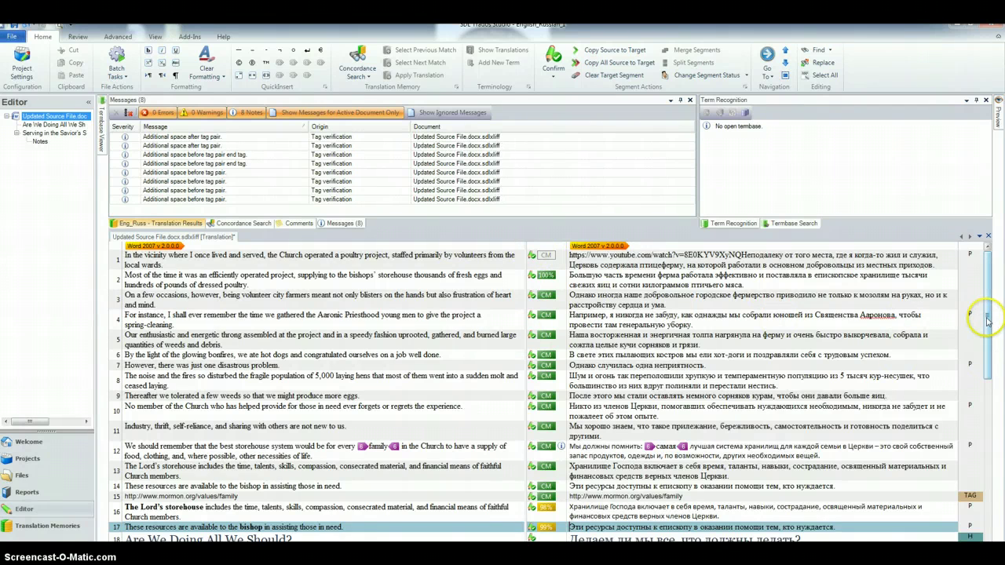
mouse_move(987, 321)
mouse_down()
mouse_move(991, 514)
mouse_move(995, 310)
mouse_up()
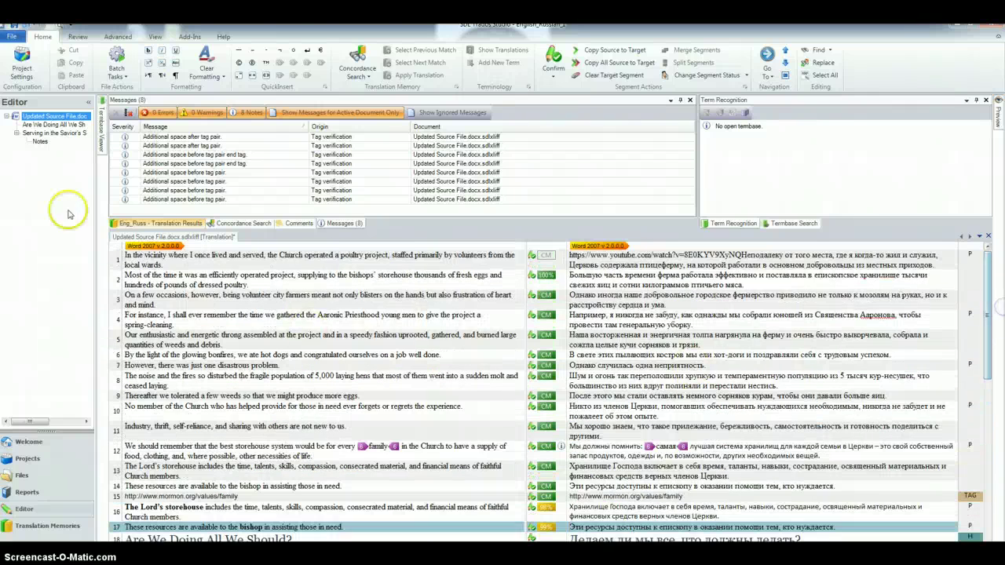
double_click(126, 138)
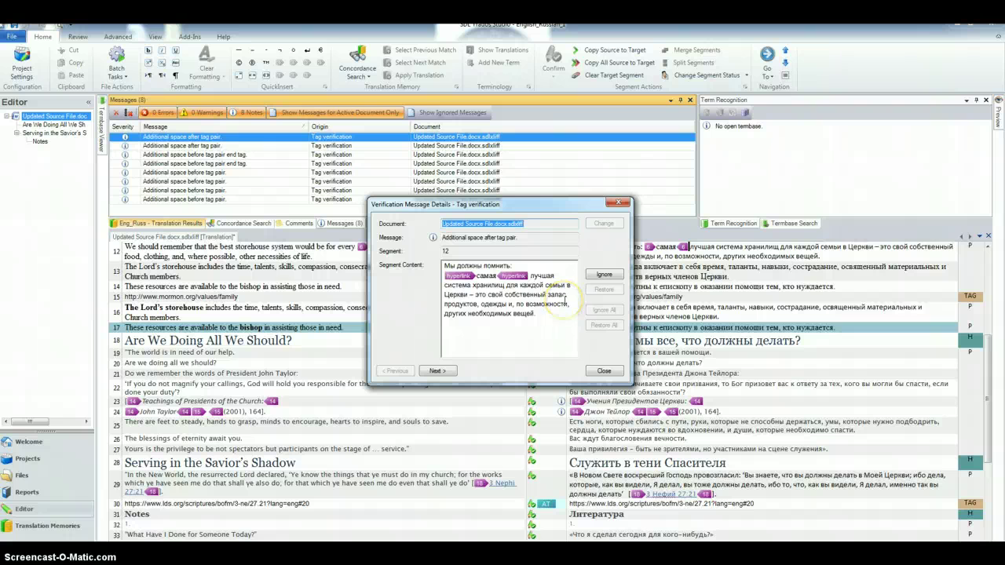
- Ignore all remaining tag verification messages from the details dialog until none are left, and acknowledge the closing notice
click(616, 275)
click(617, 278)
click(616, 278)
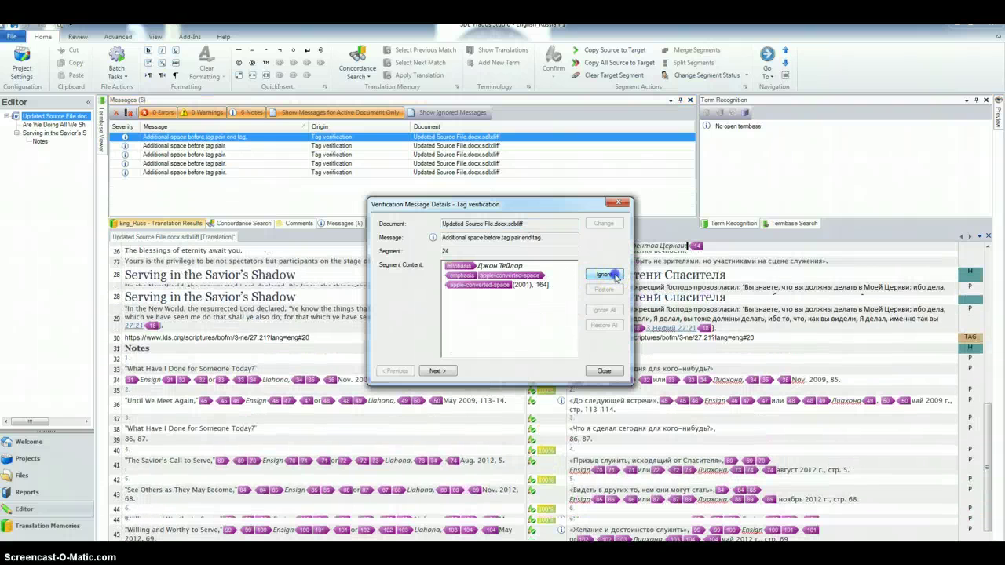
click(616, 278)
click(616, 278)
click(616, 279)
click(616, 276)
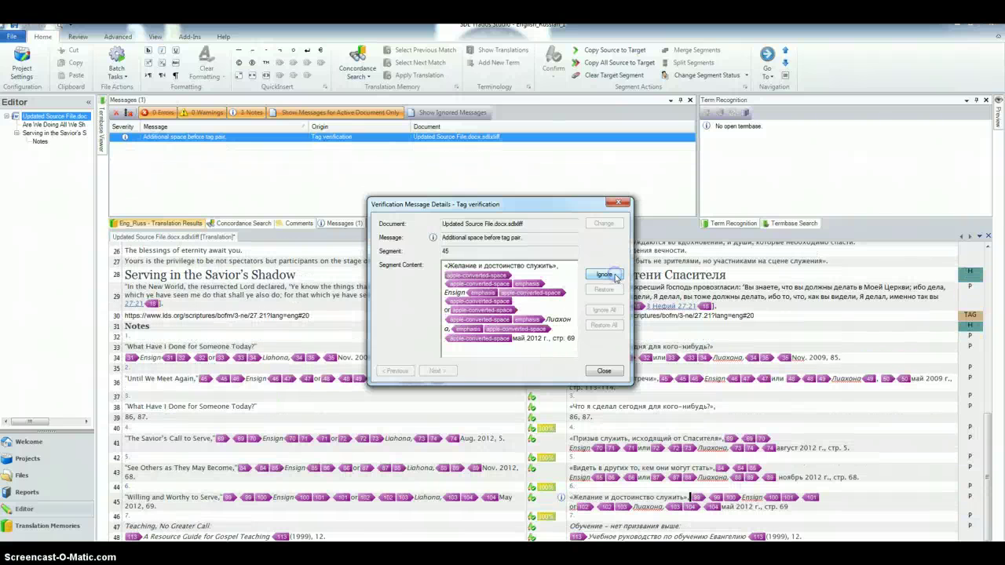
click(616, 276)
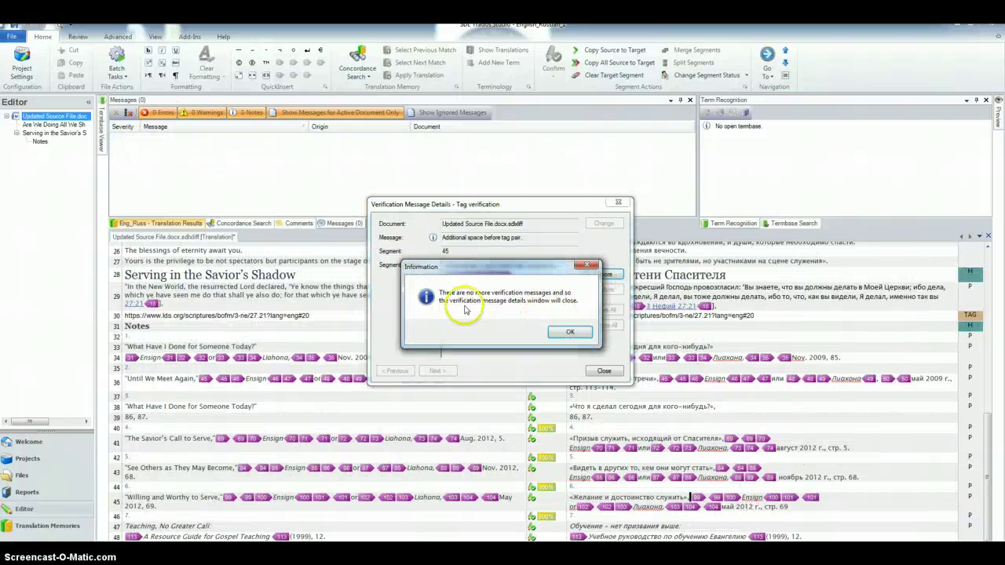
click(571, 331)
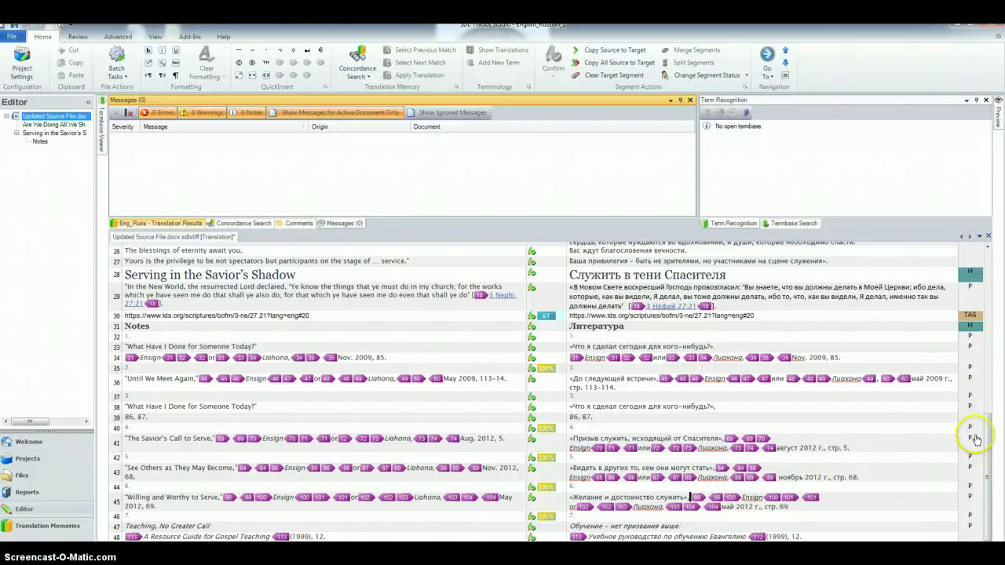
- Save the translated document Updated Source File.docx.sdlxliff
mouse_move(989, 480)
mouse_down()
mouse_move(991, 280)
mouse_move(988, 490)
mouse_up()
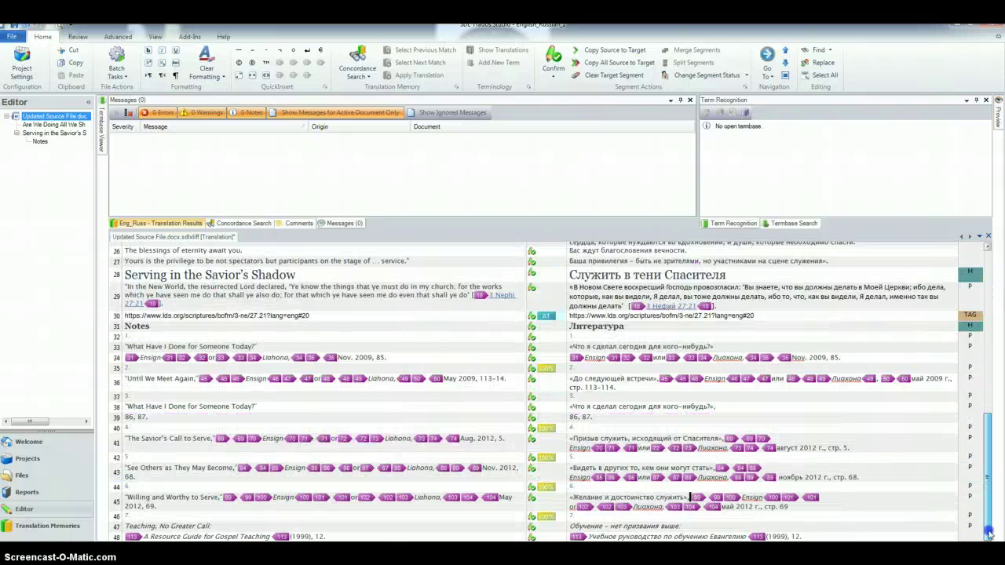
click(15, 27)
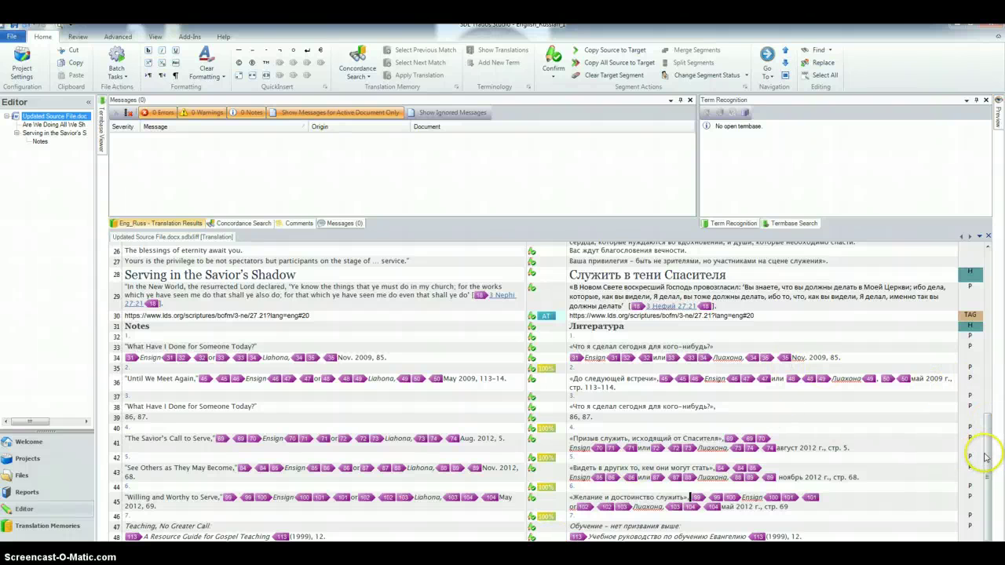
mouse_move(987, 473)
mouse_down()
mouse_move(994, 270)
mouse_move(995, 476)
mouse_up()
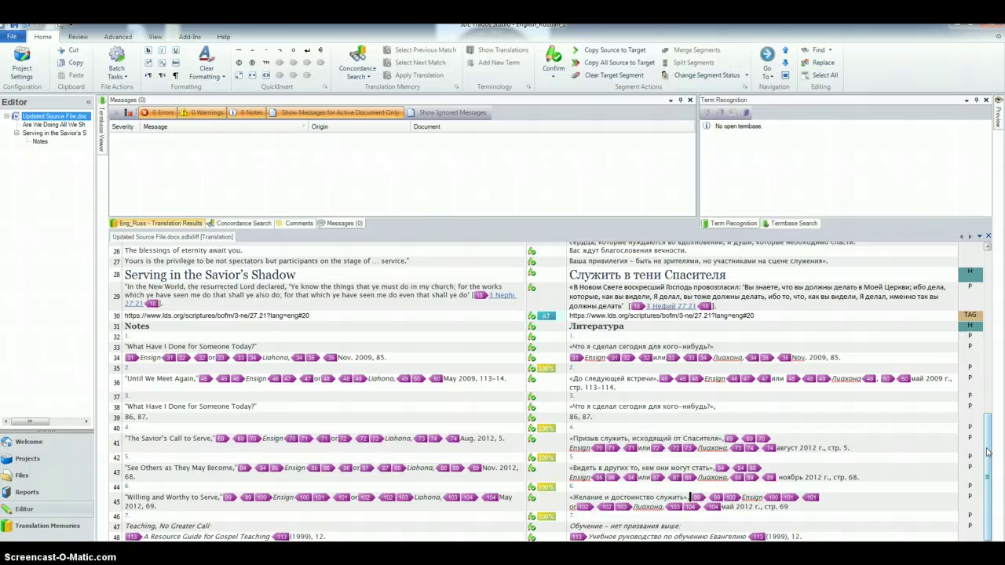
mouse_move(986, 450)
mouse_down()
mouse_move(986, 416)
mouse_move(987, 449)
mouse_up()
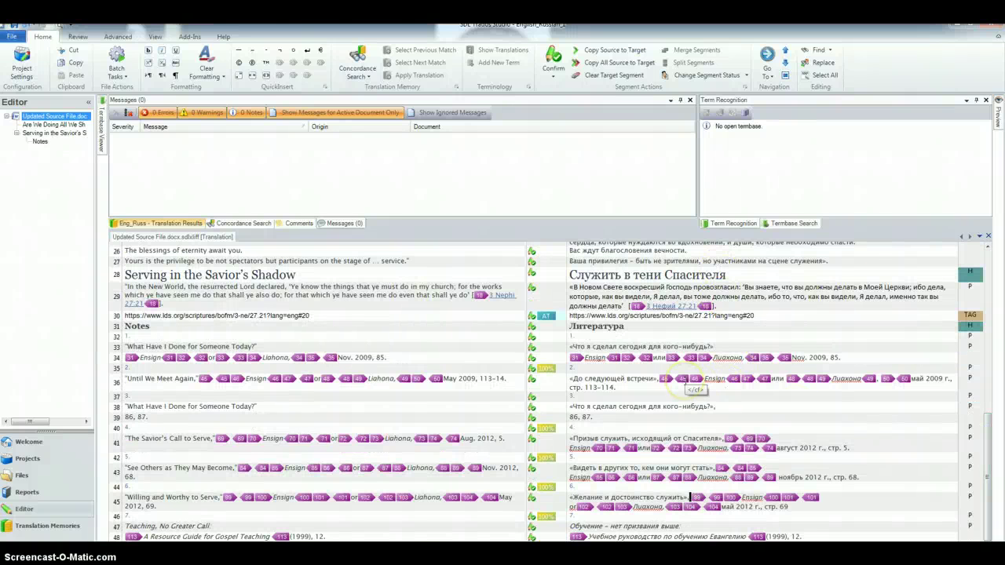
drag(994, 456, 998, 518)
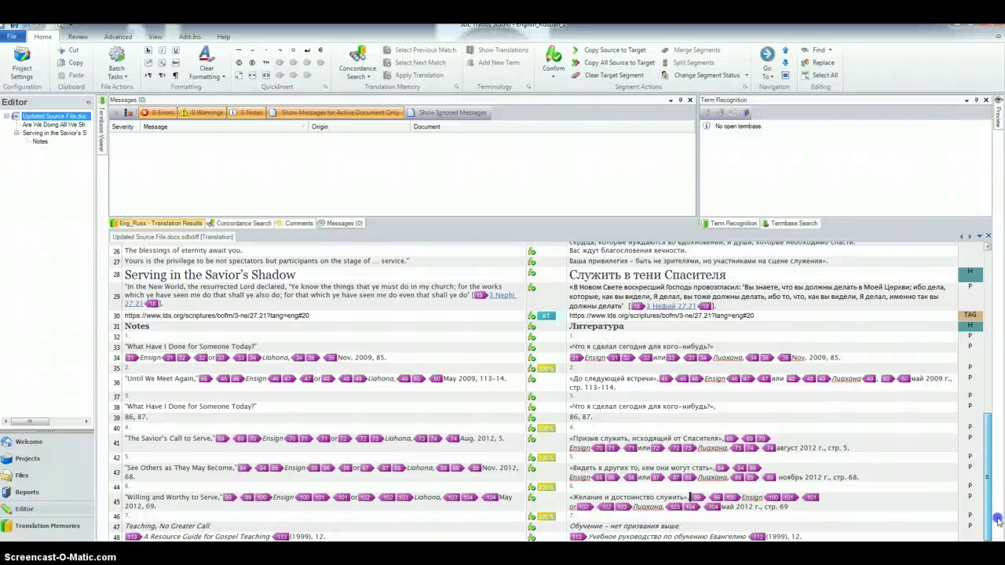
- Add the comment "I want to make sure this segment has been translated with the revelant word." to «Литература» in segment 31, severity "For your information"
scroll(785, 353, up, 5)
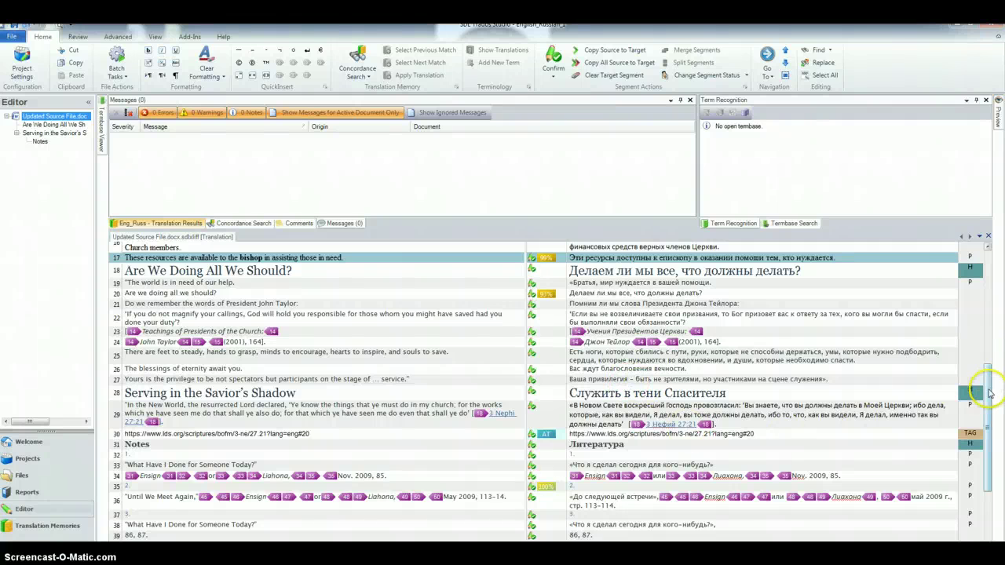
drag(988, 451, 991, 401)
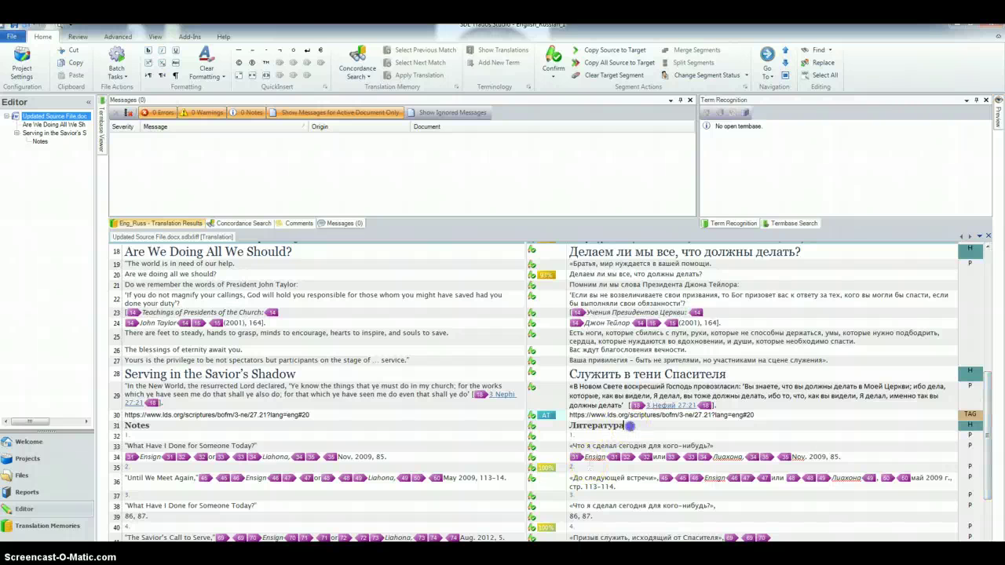
drag(625, 426, 571, 426)
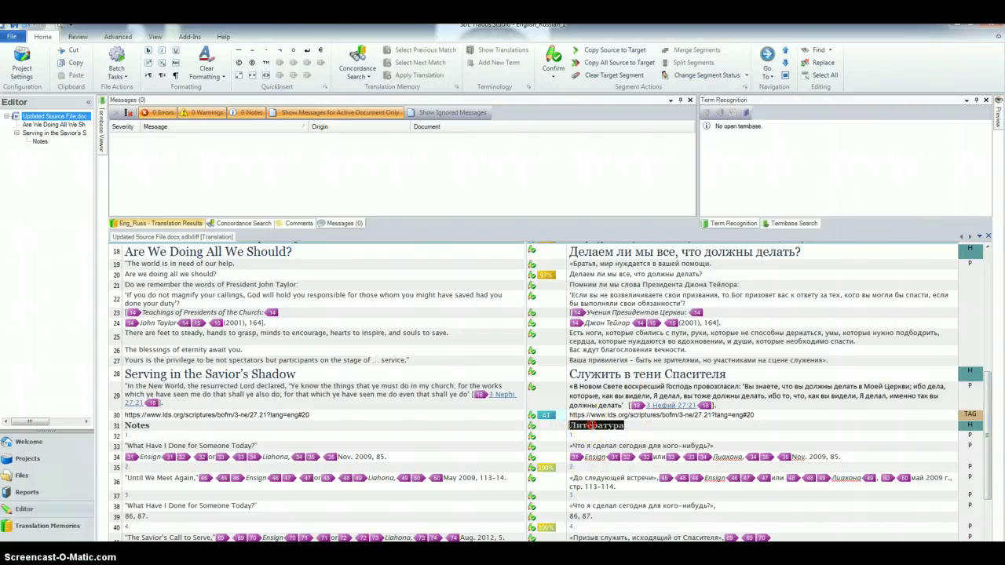
right_click(594, 428)
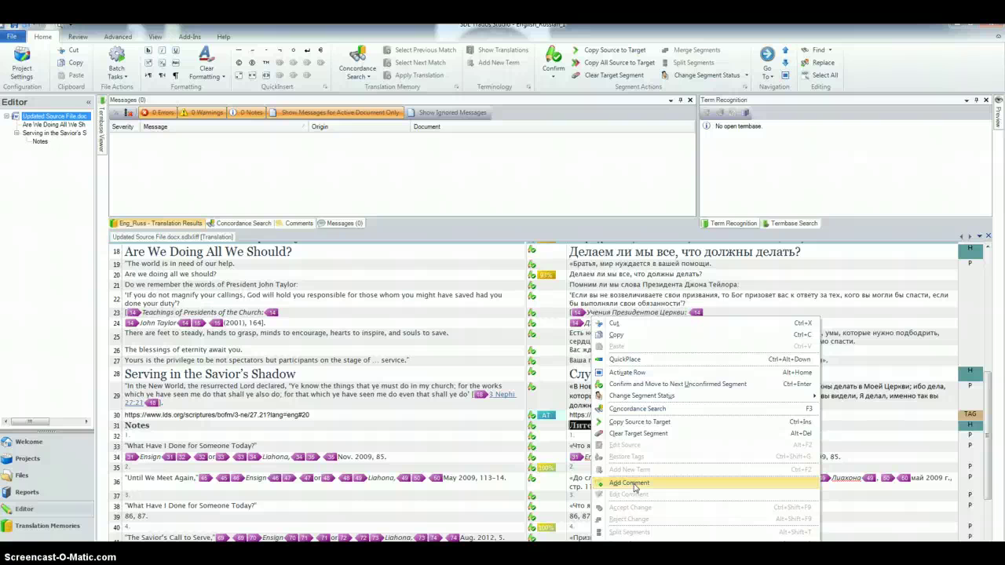
click(634, 484)
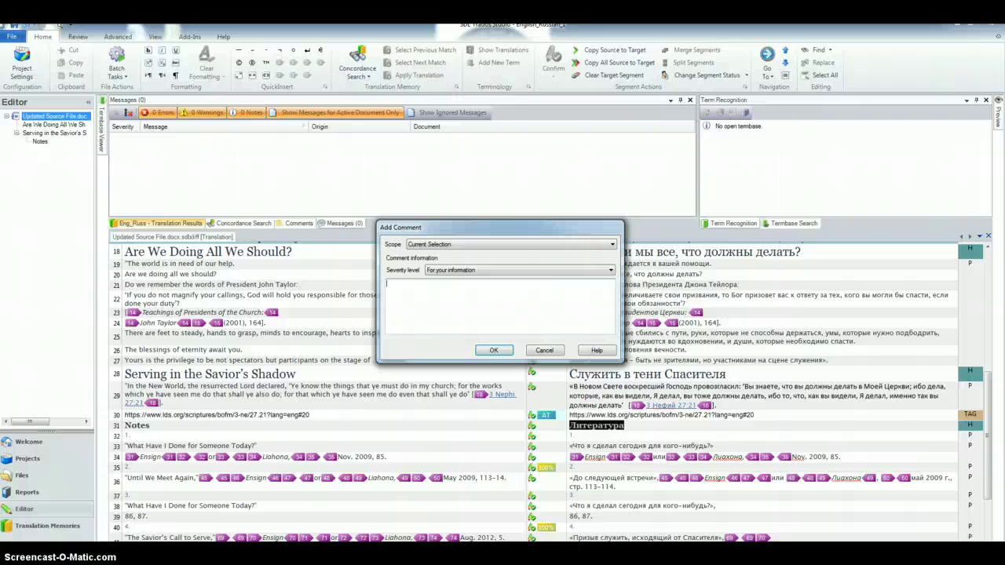
text(I w)
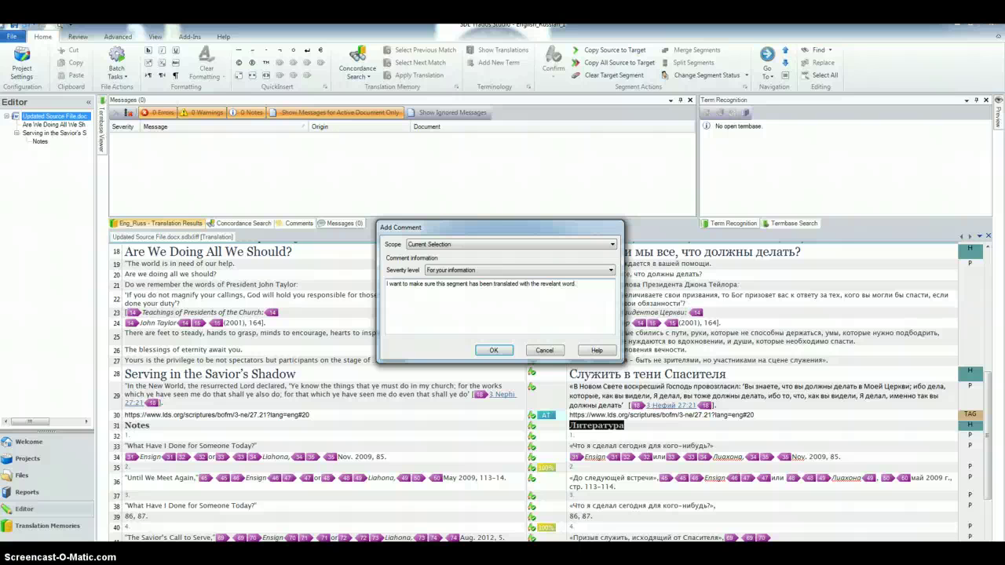
click(493, 351)
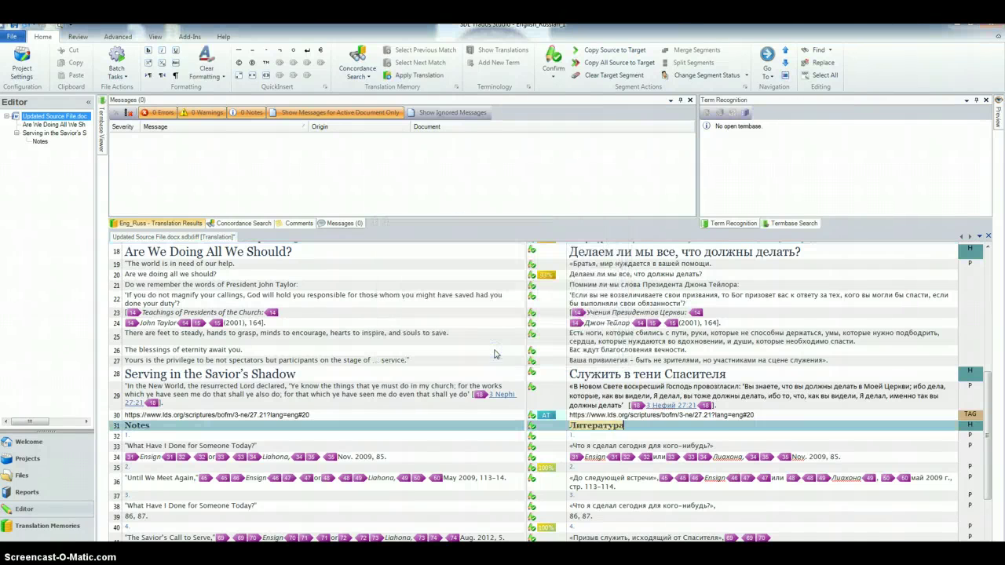
- Inspect the commented heading «Литература» in segment 31 and the comment commands available for it
click(756, 438)
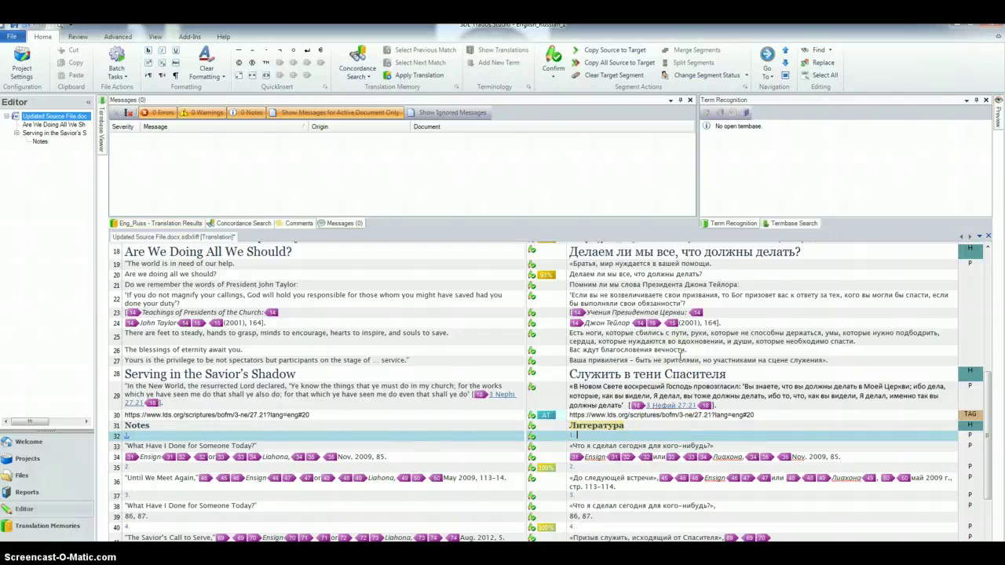
mouse_move(581, 432)
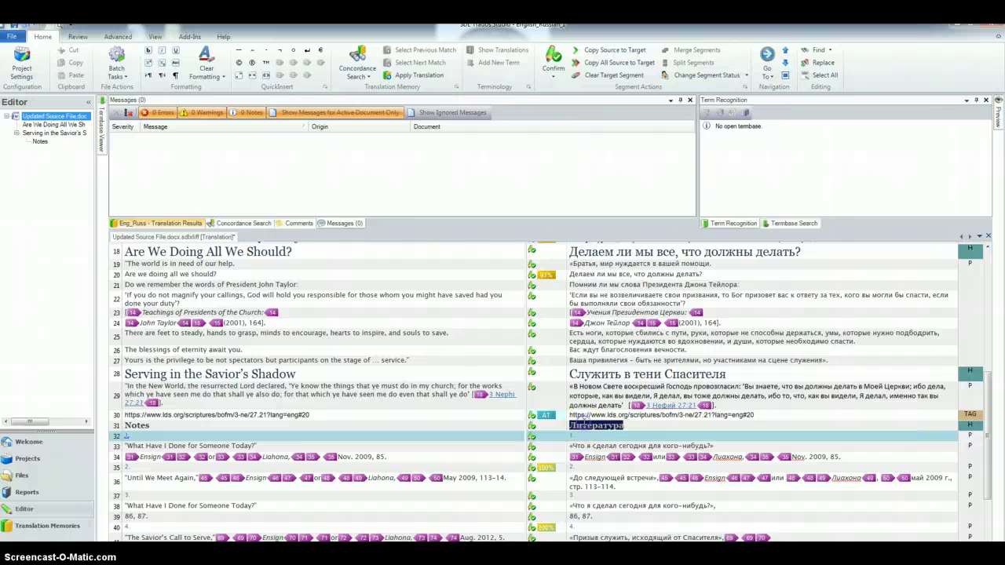
click(632, 425)
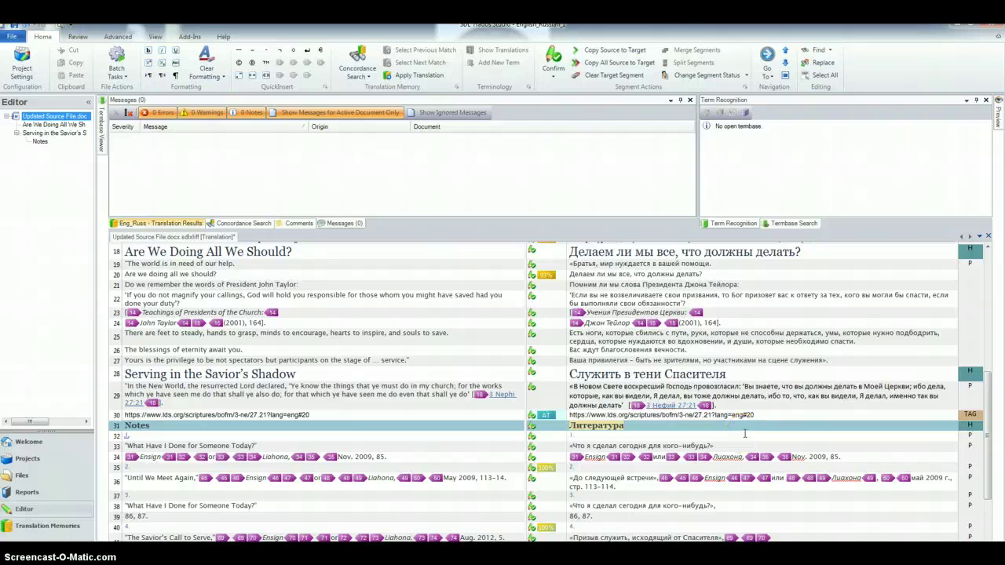
click(631, 425)
click(989, 456)
drag(989, 455, 989, 512)
click(783, 388)
click(632, 323)
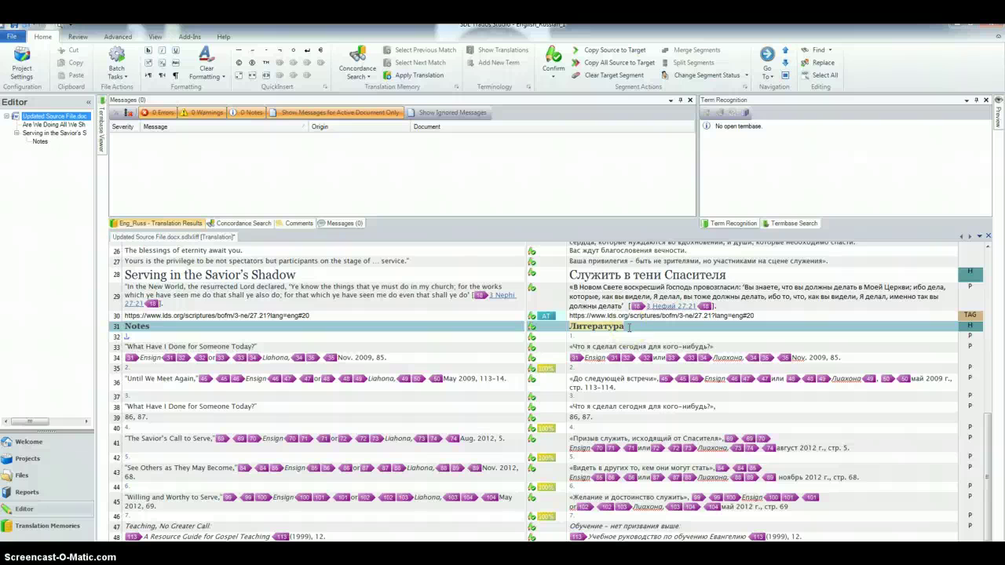
drag(628, 328, 568, 328)
right_click(579, 318)
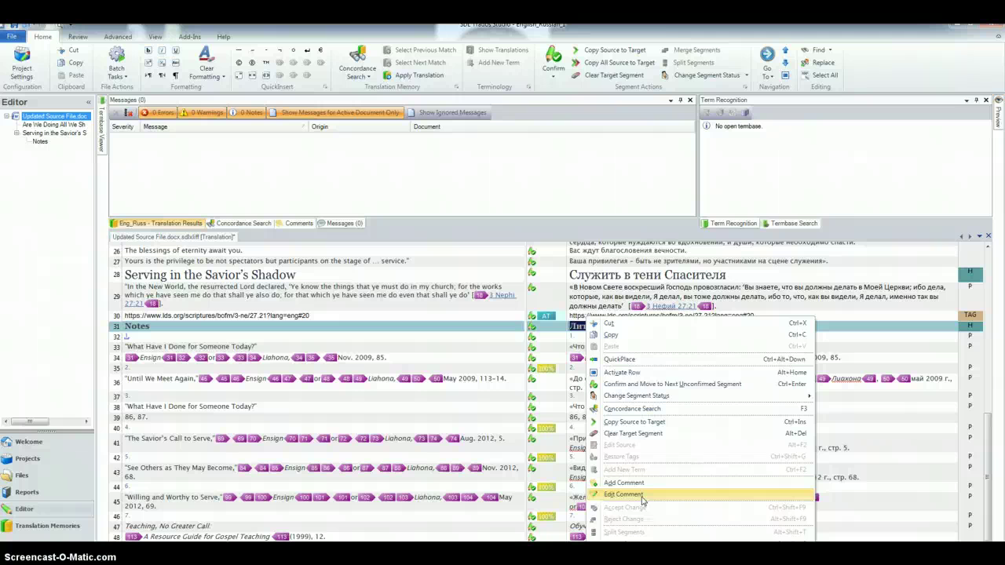
click(559, 173)
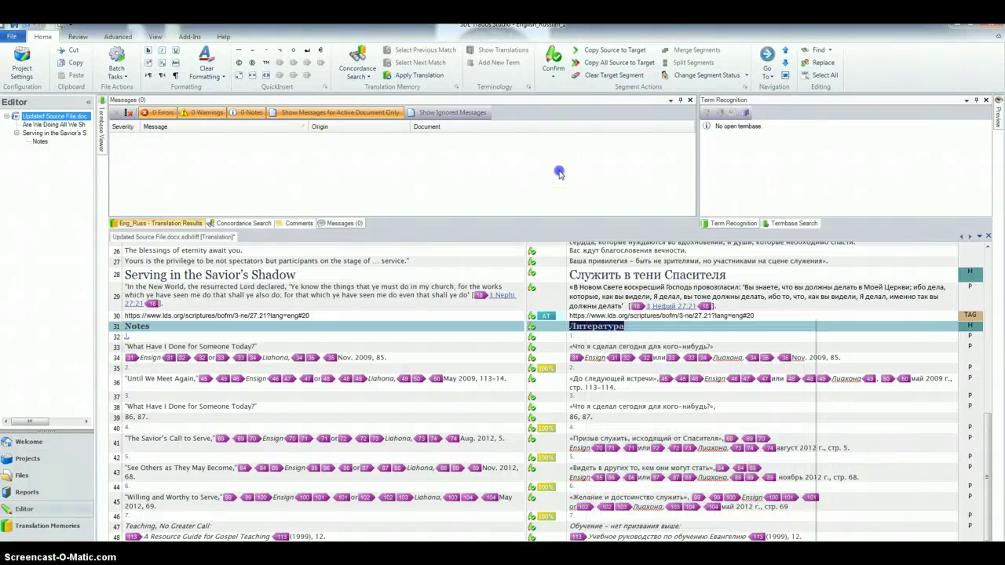
- Delete the comment attached to «Литература» in segment 31 through Edit Comment
click(77, 37)
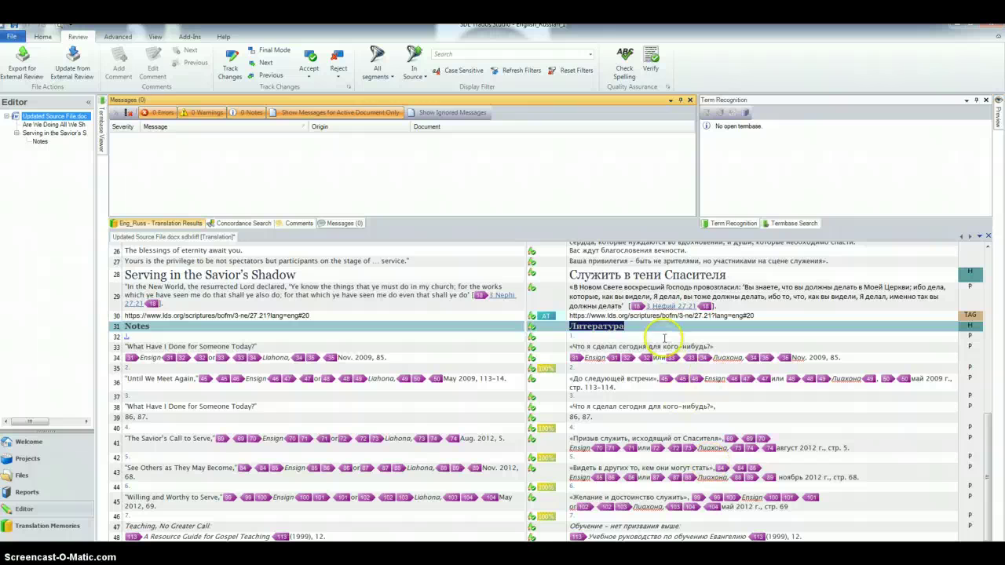
click(641, 330)
click(606, 325)
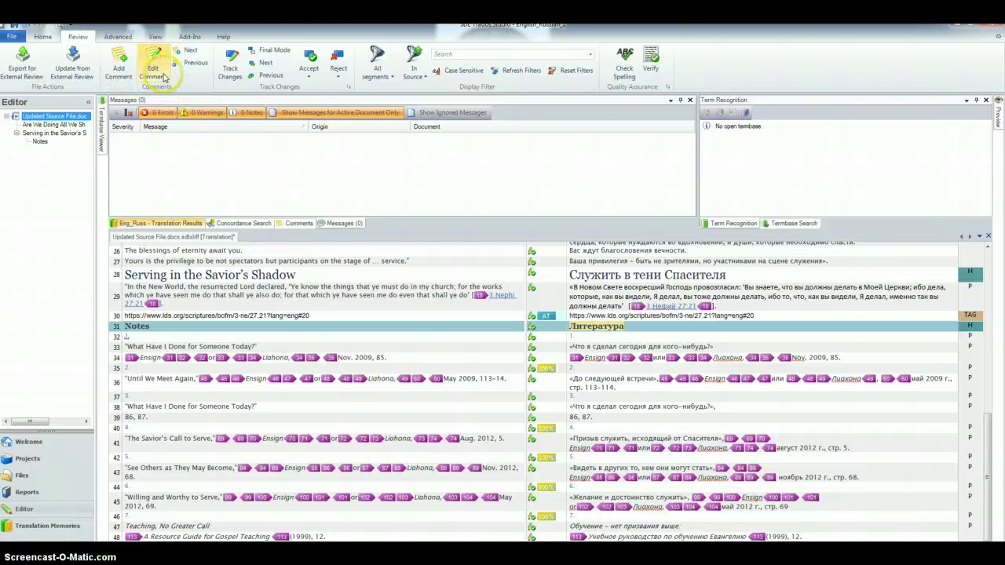
click(157, 69)
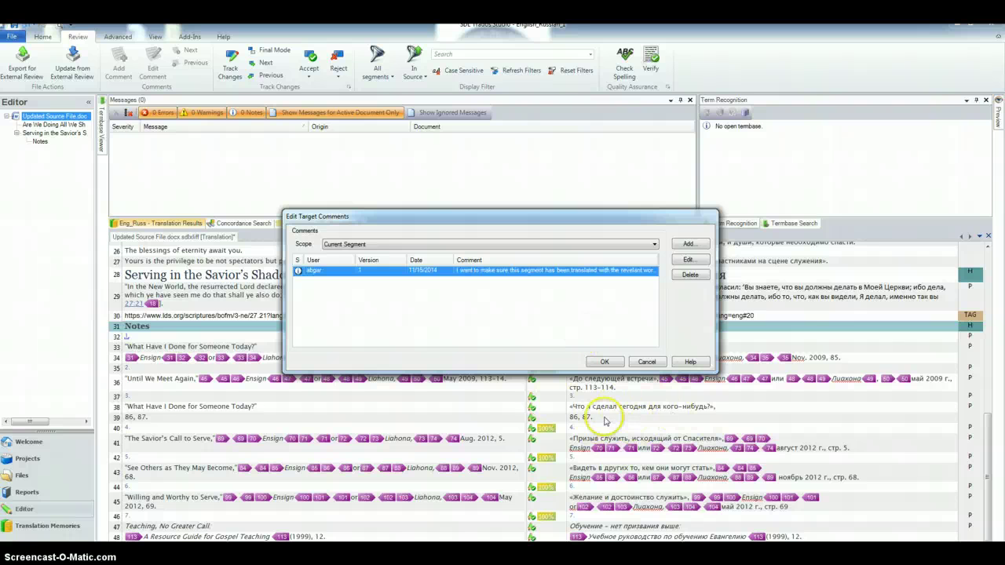
click(690, 276)
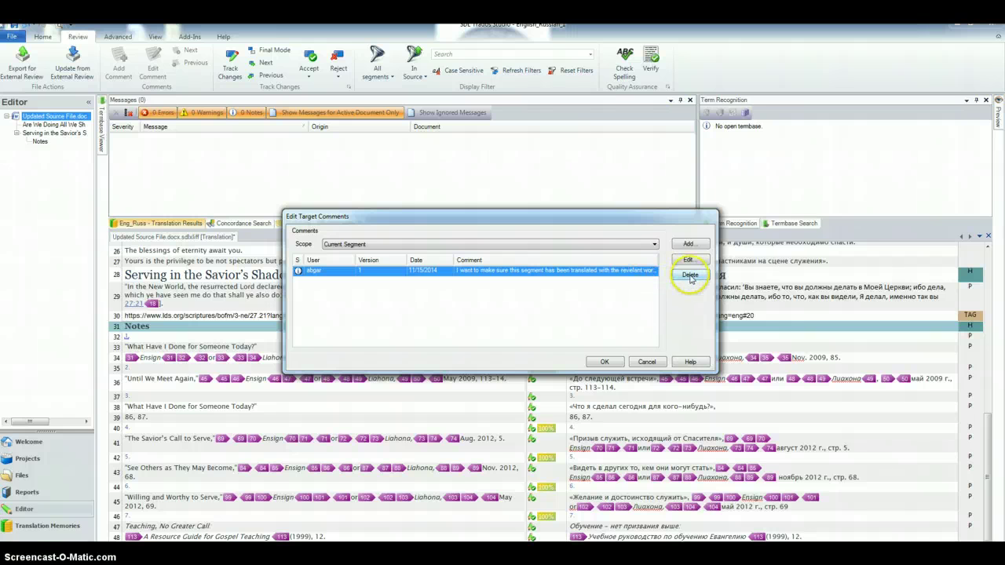
click(606, 361)
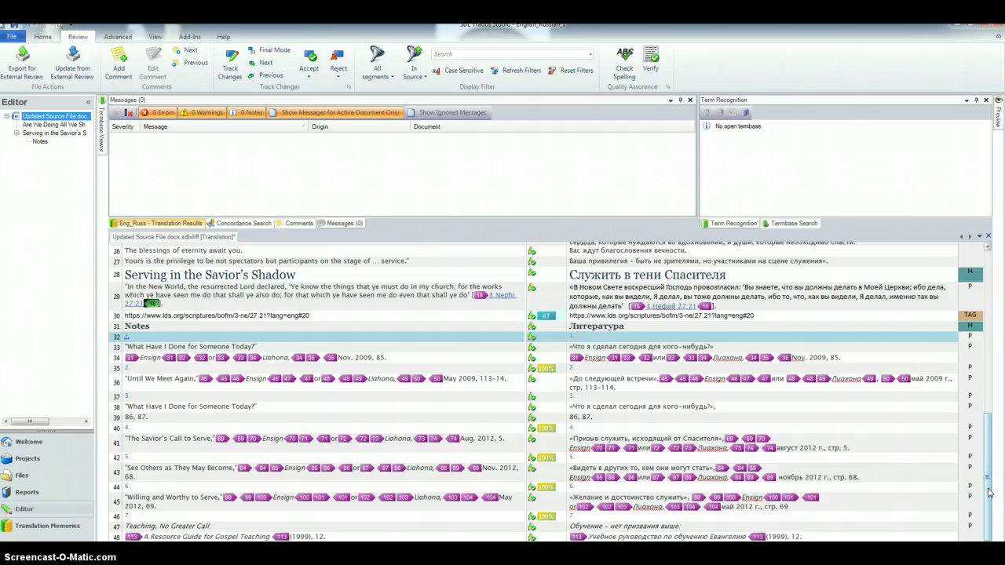
- With Track Changes switched on, insert one character into the translation of segment 32, and switch tracking off again
mouse_move(988, 493)
mouse_down()
mouse_move(987, 315)
mouse_move(990, 511)
mouse_up()
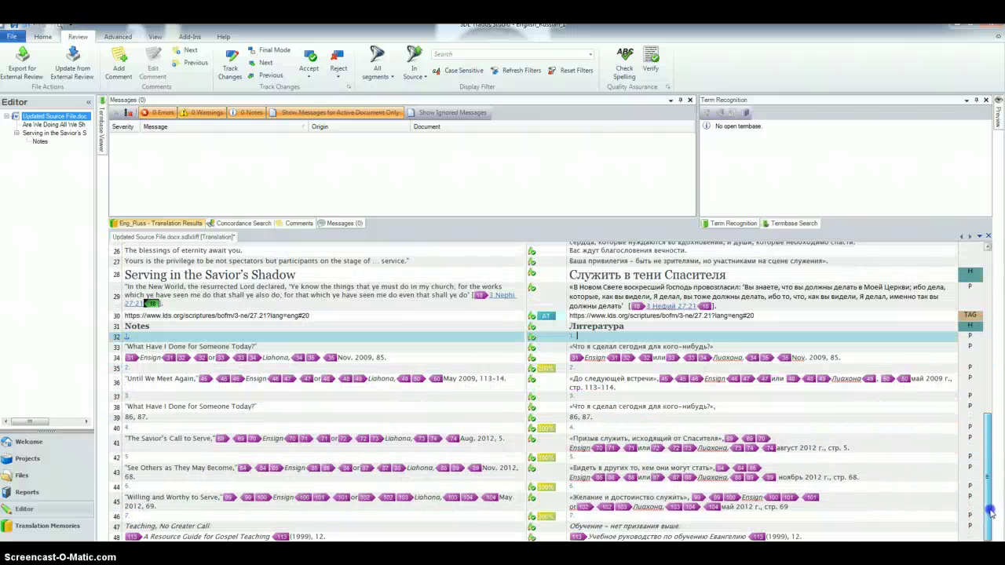
click(43, 37)
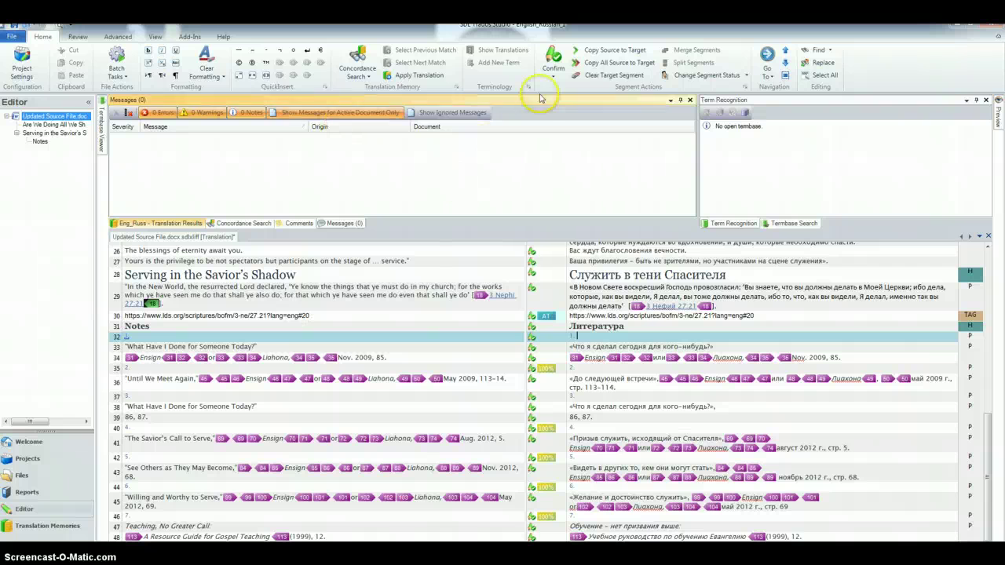
click(77, 37)
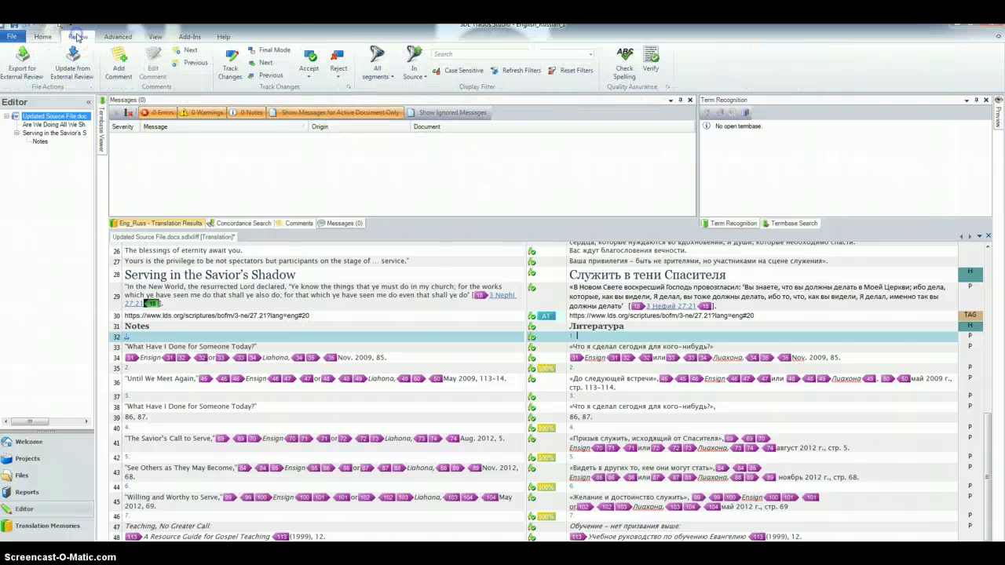
click(229, 71)
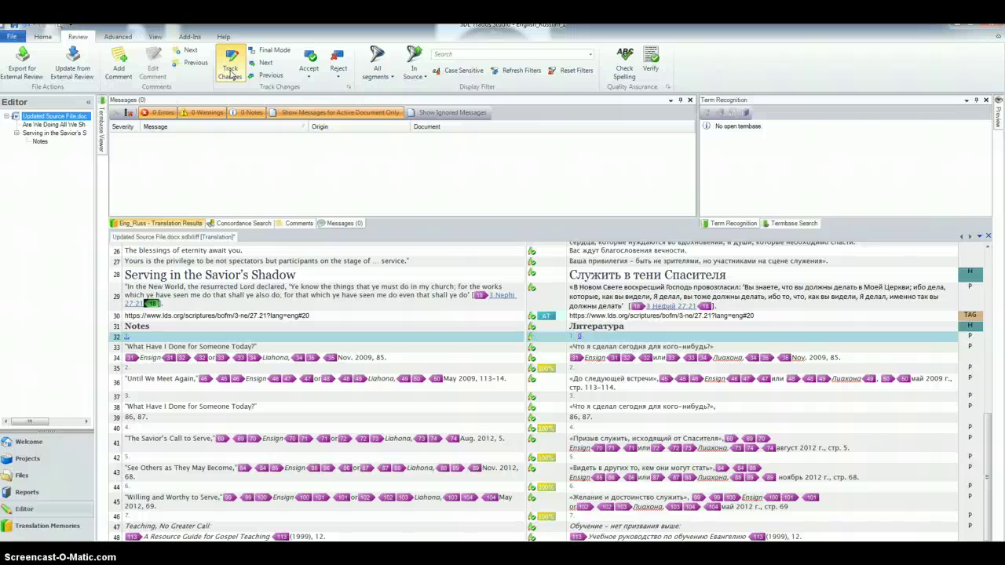
click(230, 75)
mouse_move(741, 288)
mouse_down()
mouse_move(691, 287)
mouse_move(736, 292)
mouse_move(728, 295)
mouse_move(718, 294)
mouse_move(742, 285)
mouse_up()
click(230, 77)
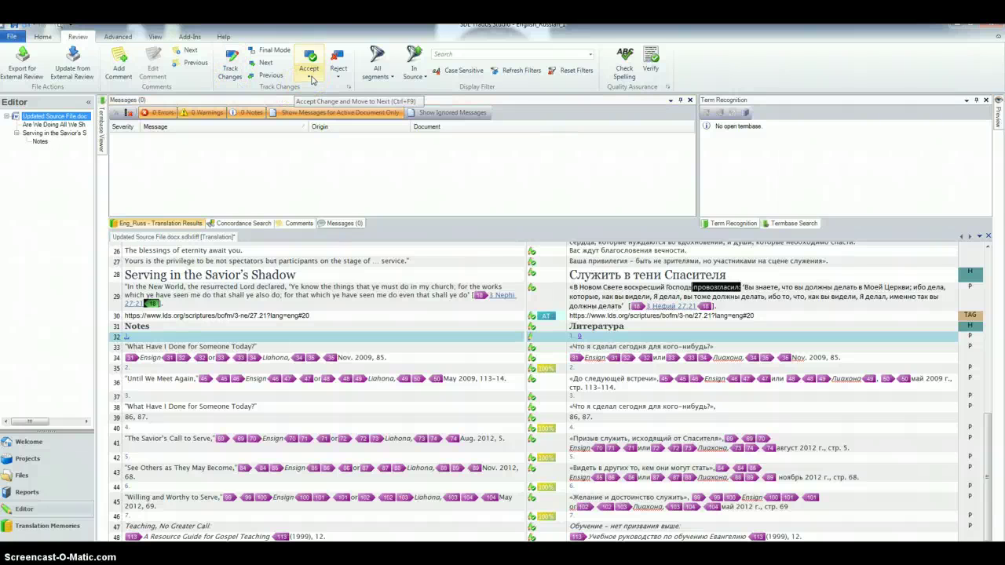
- Delete the word «провозгласил:» from the translation of segment 29 and turn Track Changes on
click(739, 287)
drag(740, 287, 692, 287)
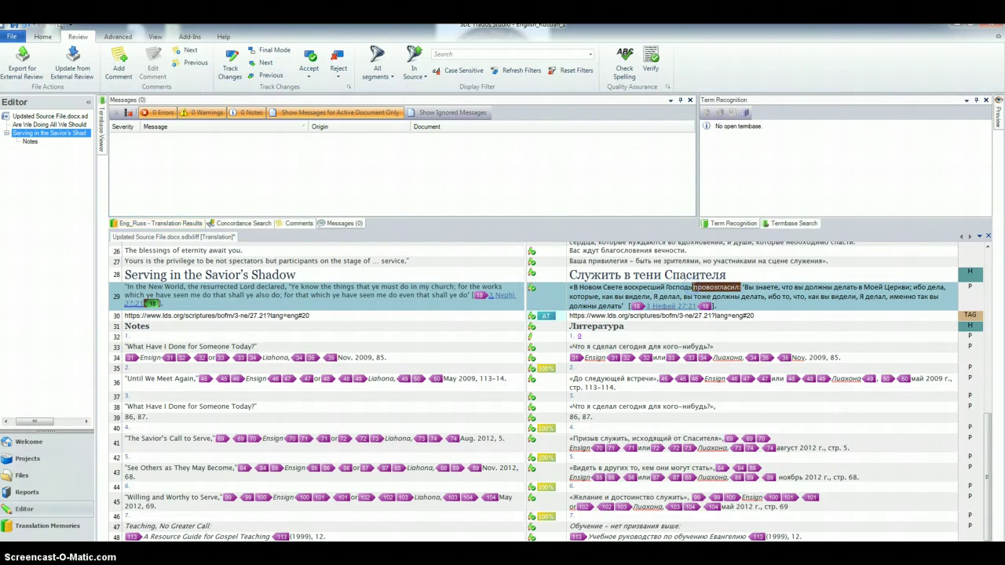
key(Delete)
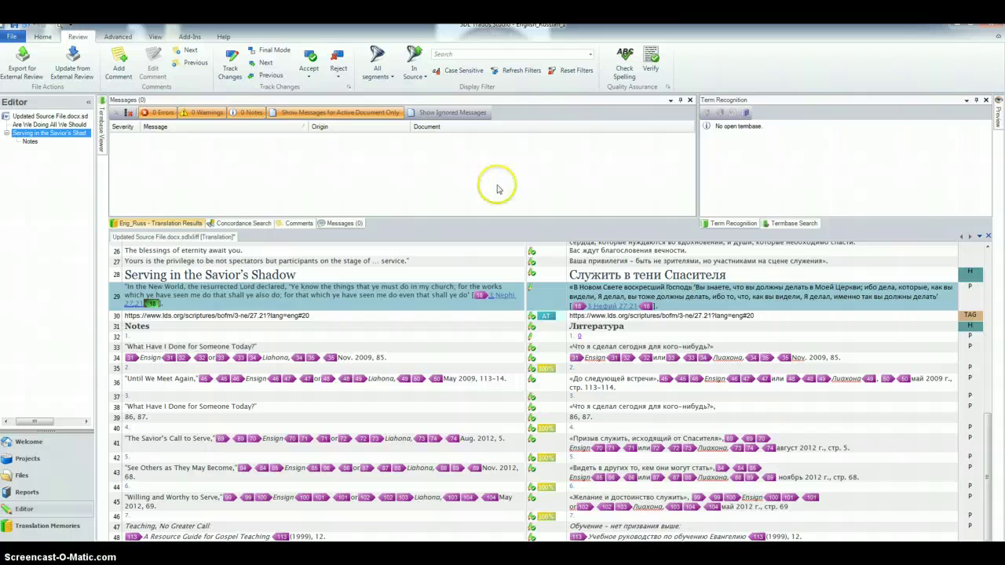
click(231, 73)
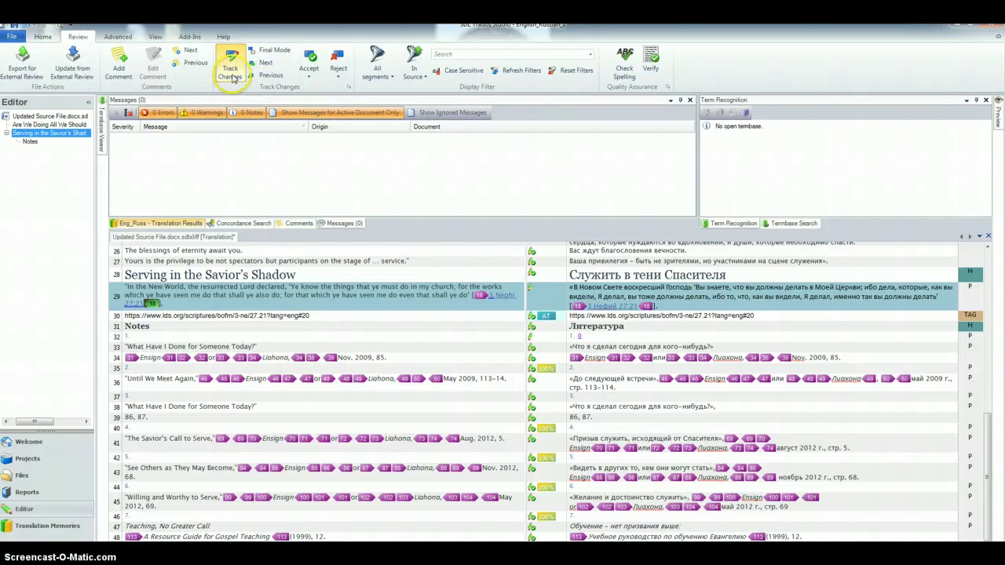
- Delete «Вы знаете,» from the translation of segment 29 as a tracked change and inspect its revision details
drag(710, 288, 734, 287)
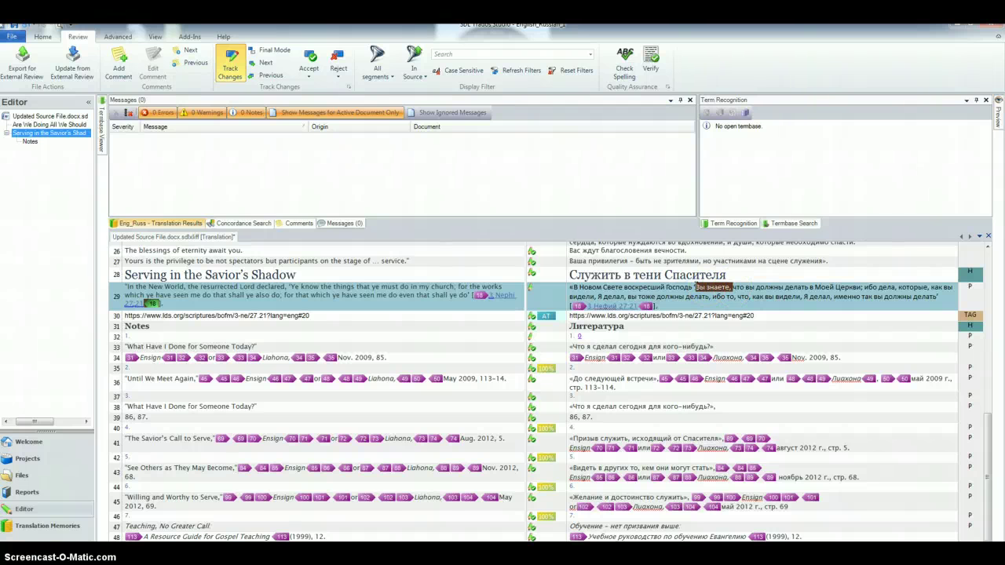
key(Delete)
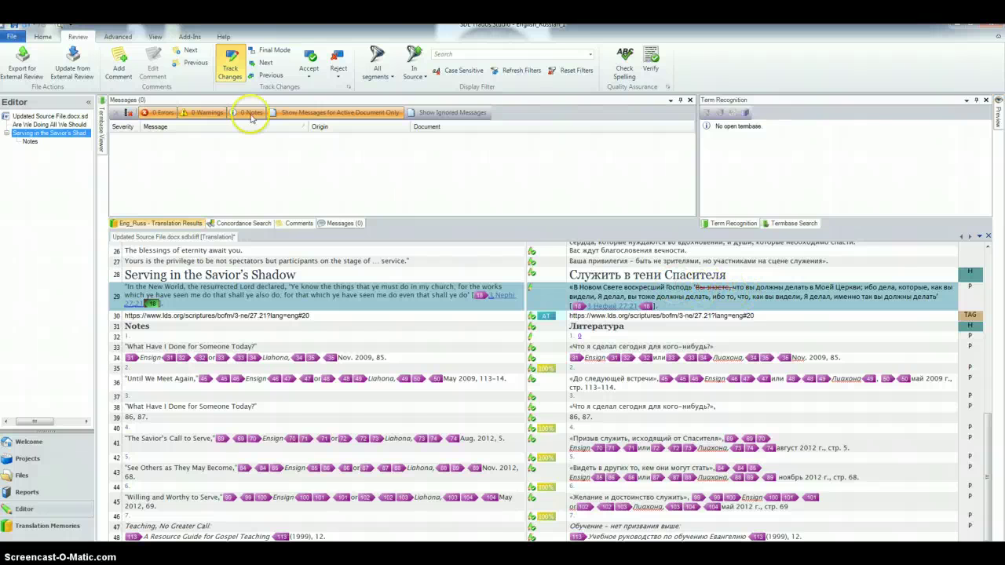
click(231, 69)
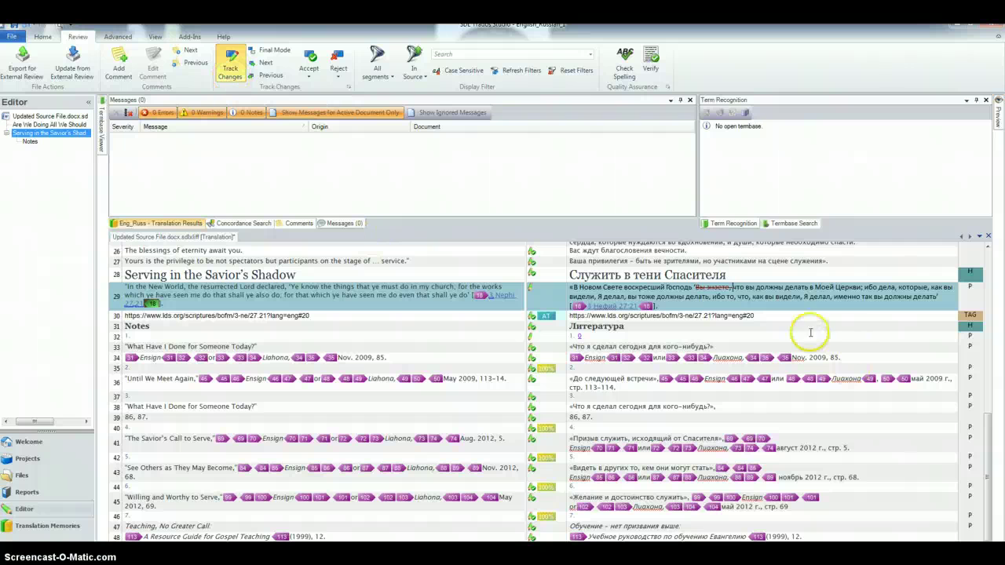
mouse_move(732, 292)
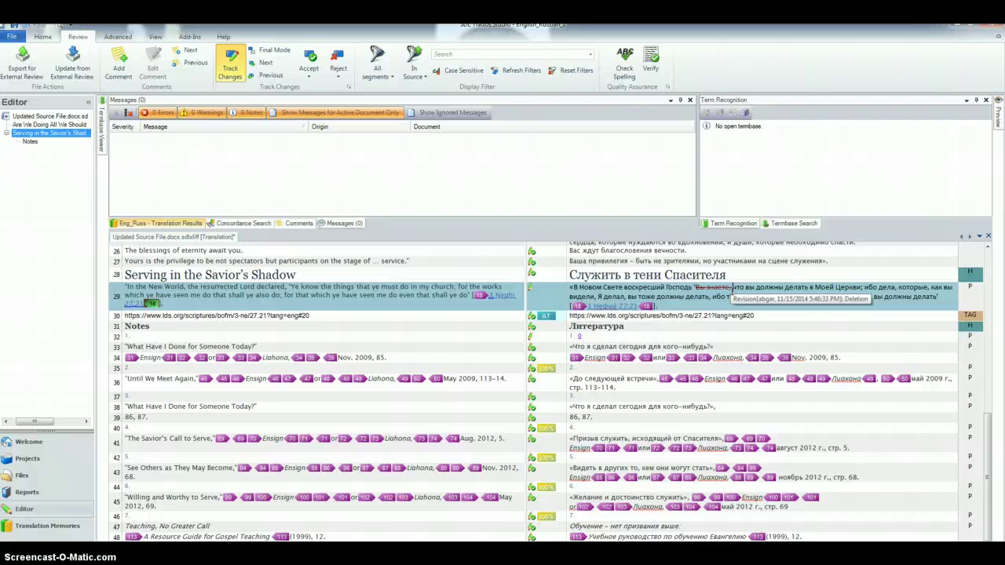
click(732, 293)
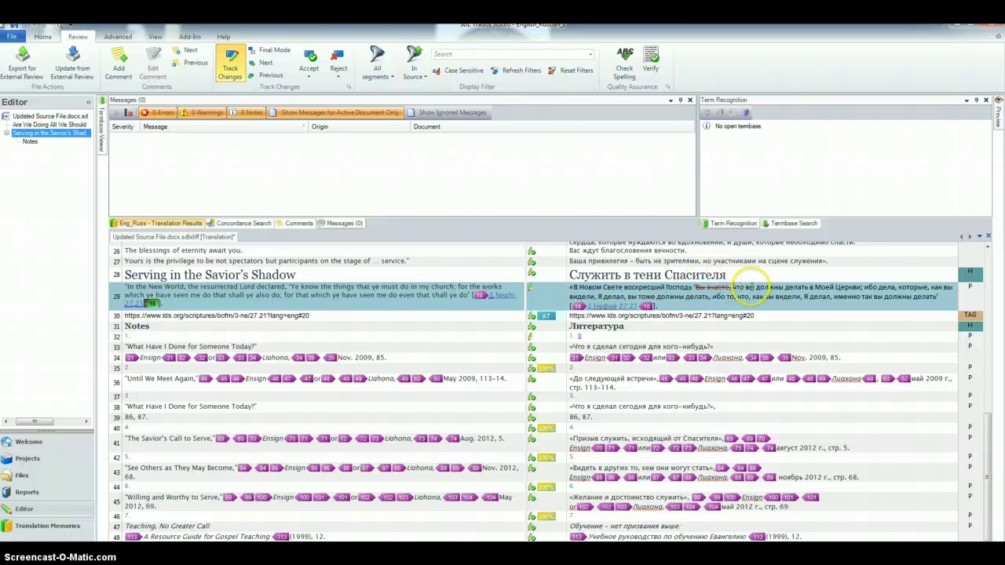
- Look over the options for accepting changes, and reject all tracked changes in the document
click(308, 77)
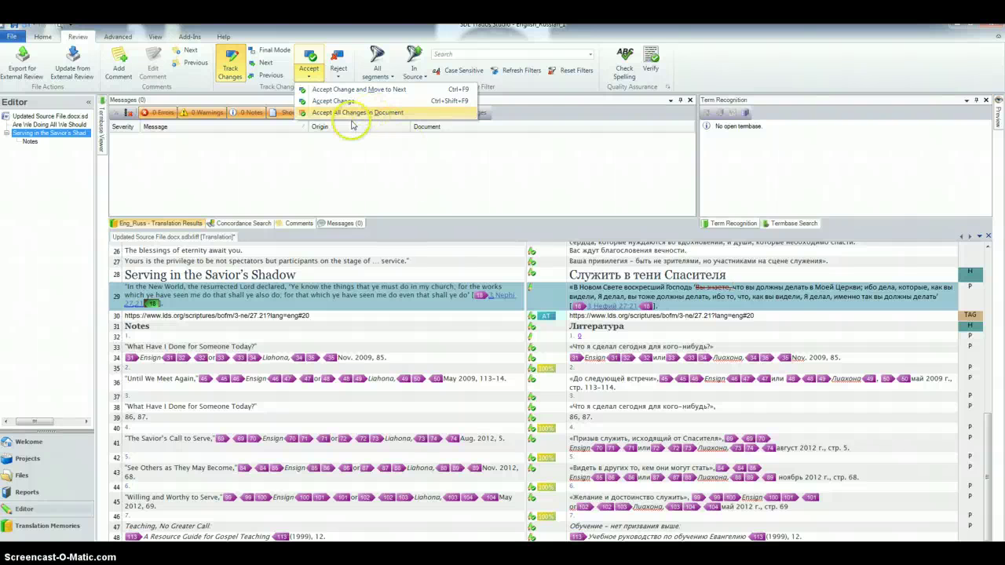
click(345, 116)
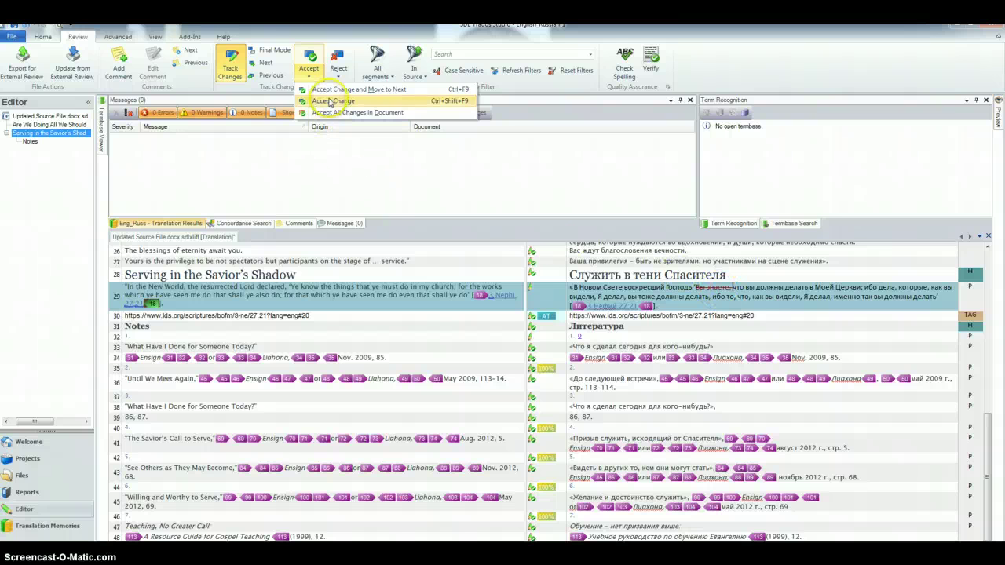
click(377, 161)
click(338, 68)
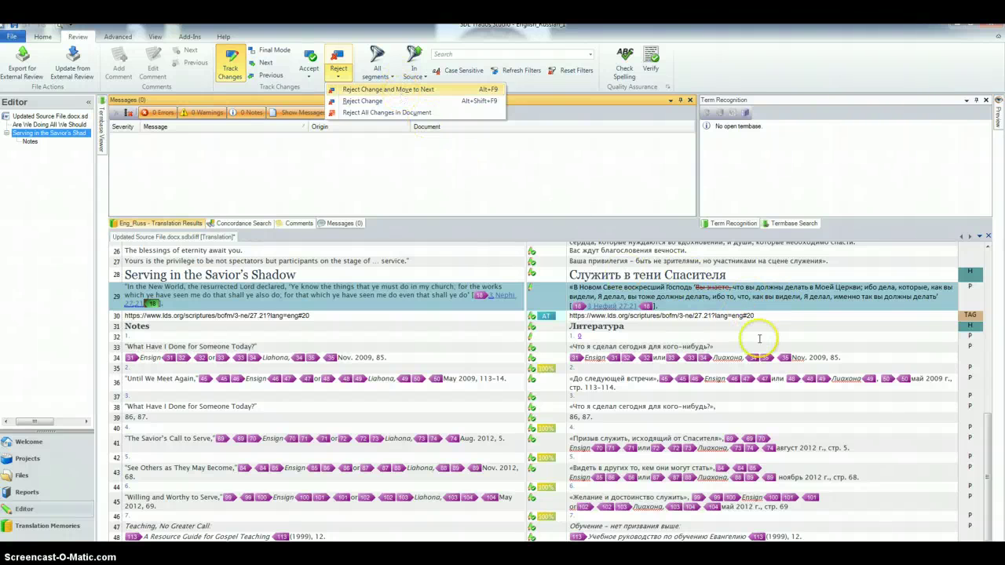
click(399, 112)
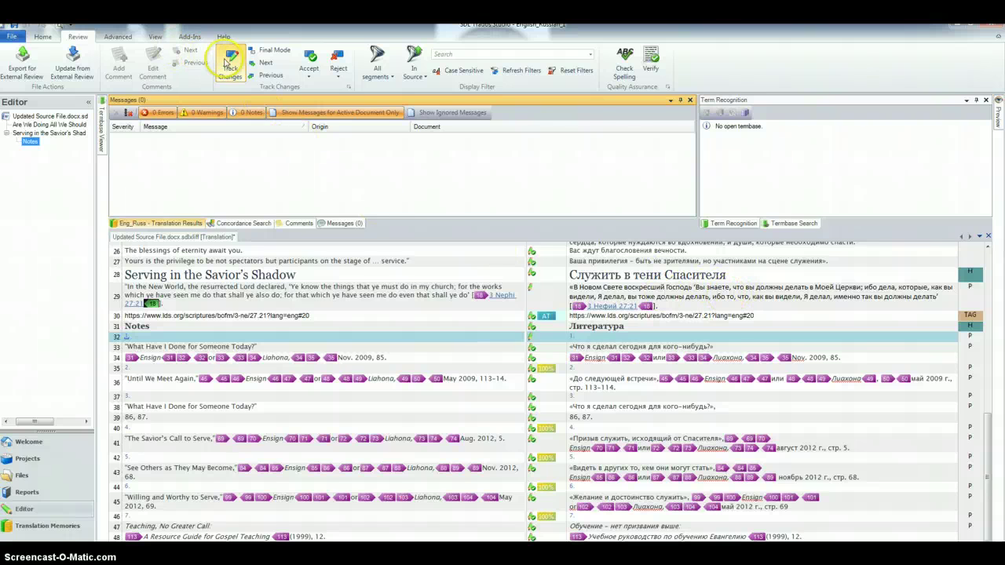
- Switch Track Changes off and confirm segment 29, moving to the next unconfirmed segment
click(231, 68)
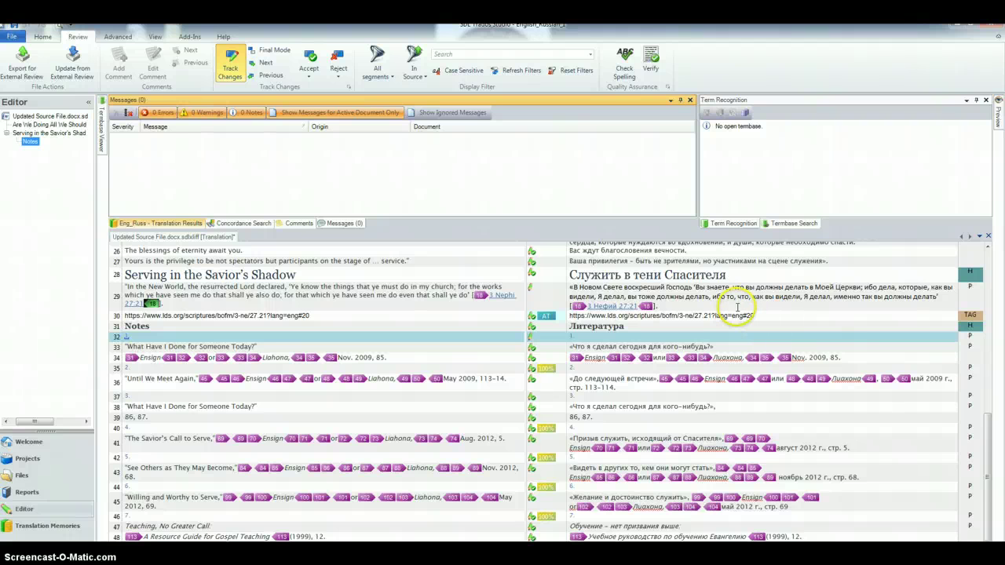
click(547, 292)
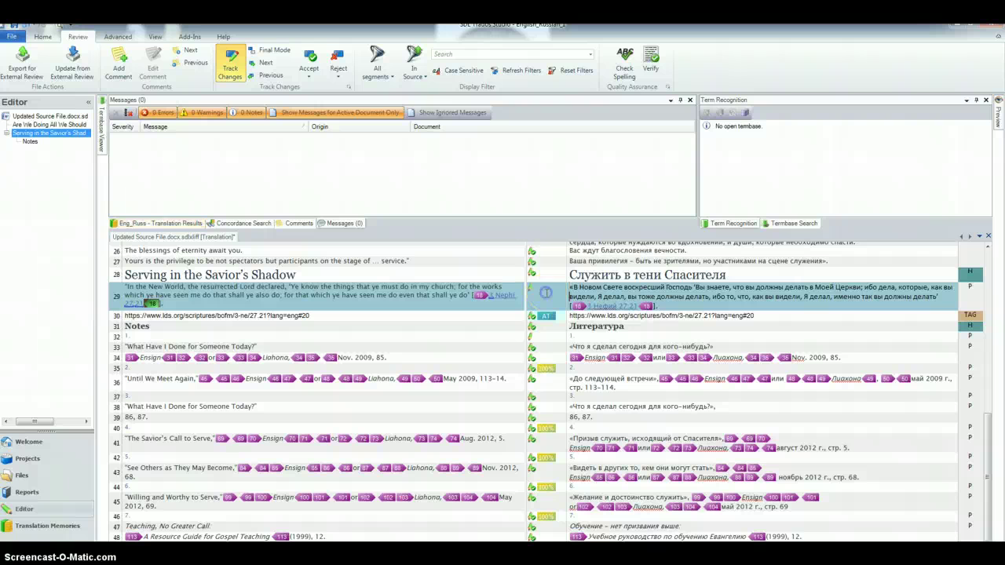
click(229, 65)
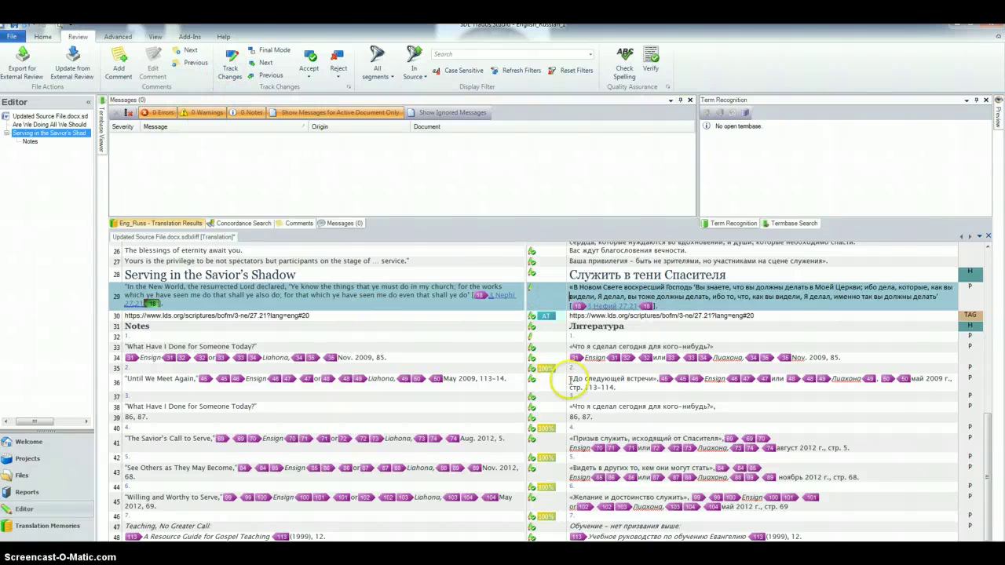
click(37, 38)
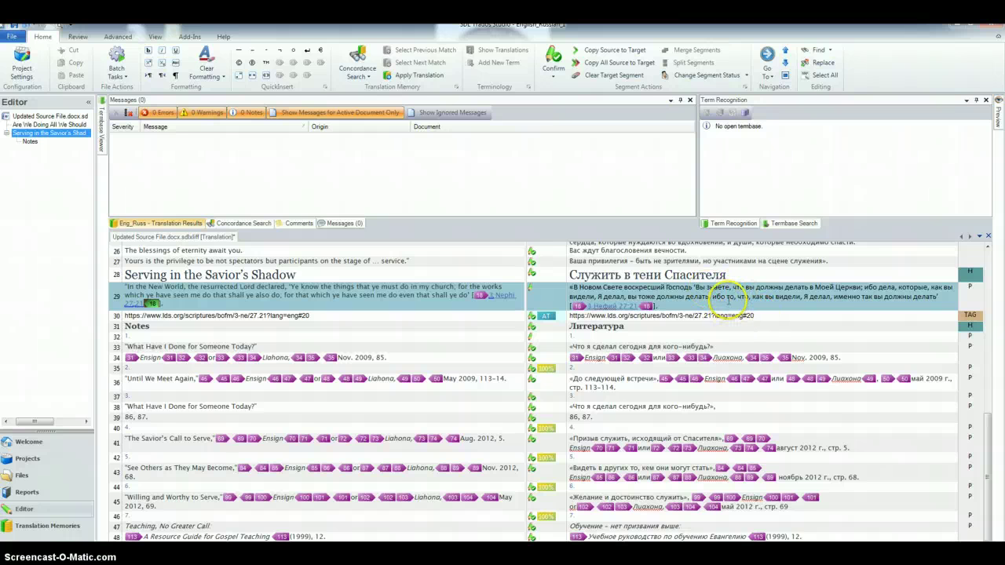
click(554, 73)
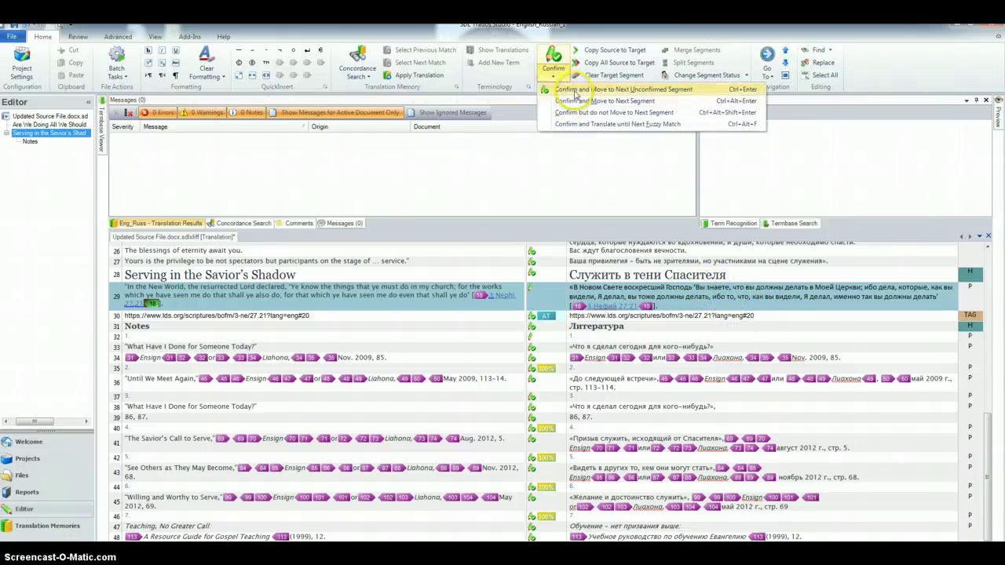
click(574, 90)
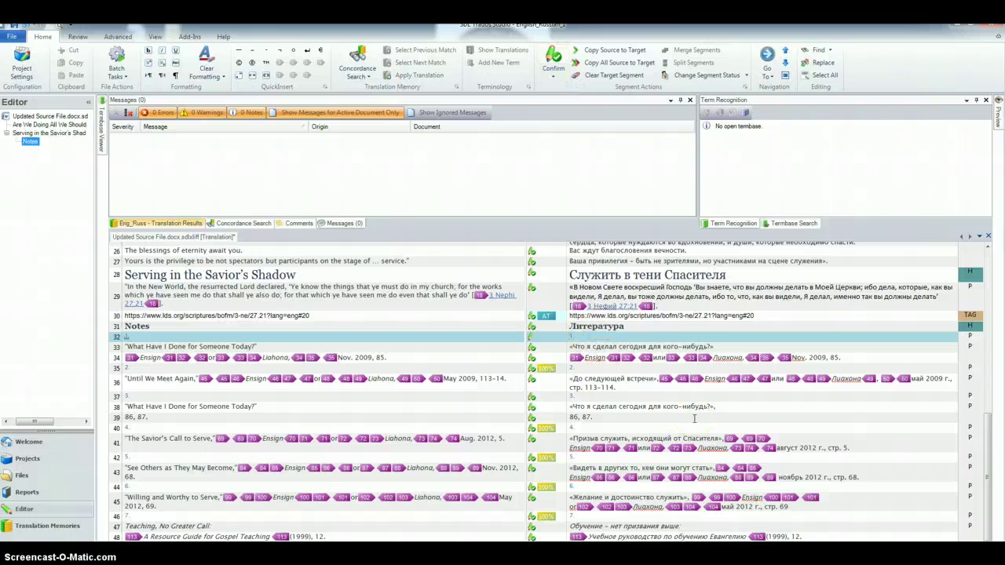
- Verify the translation again and save the document
scroll(694, 418, up, 15)
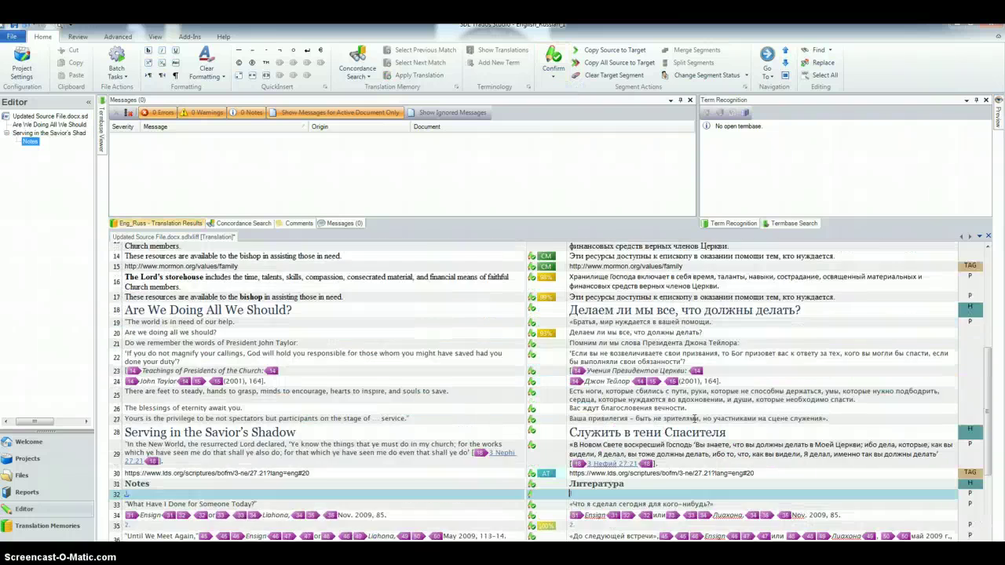
scroll(694, 418, down, 15)
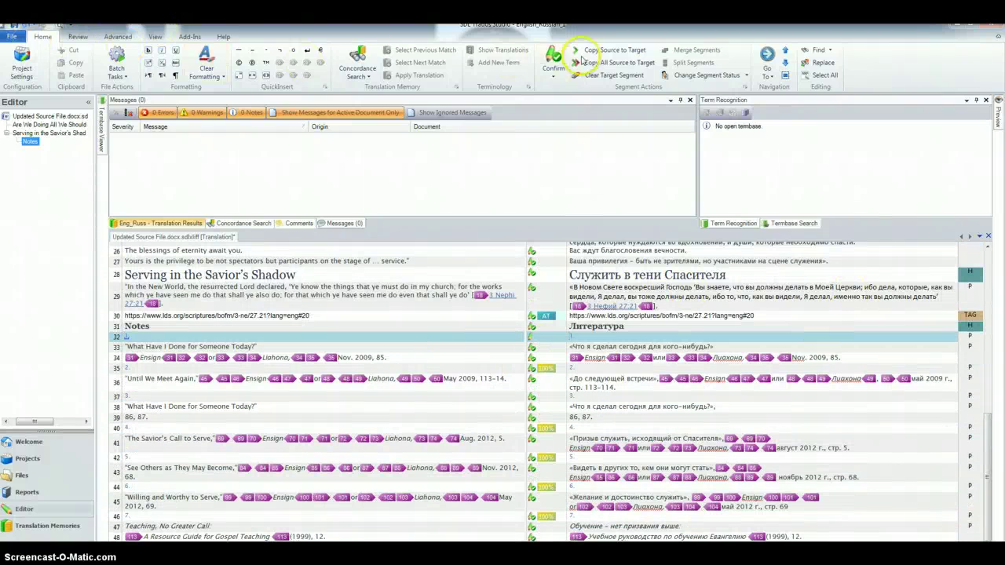
click(77, 40)
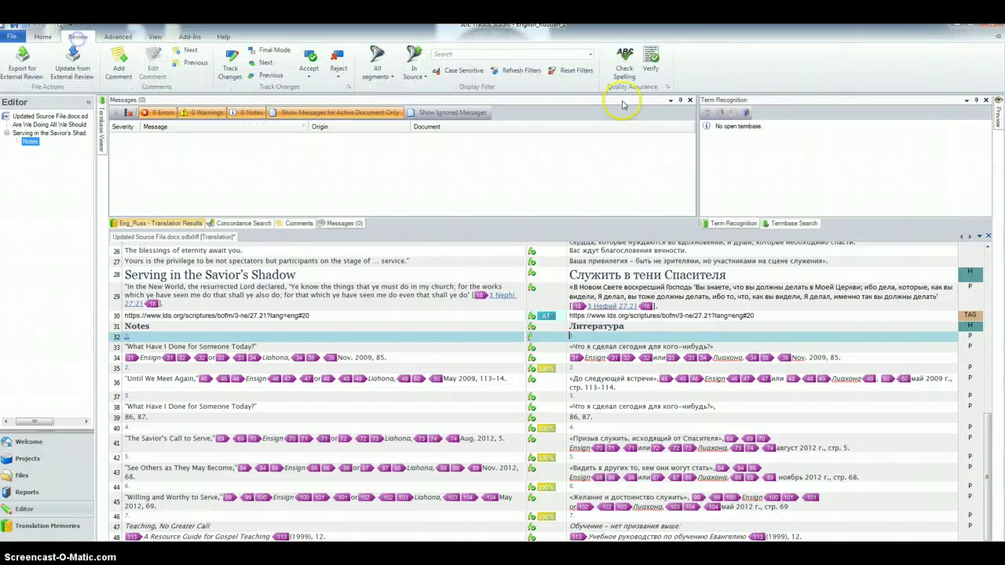
click(650, 61)
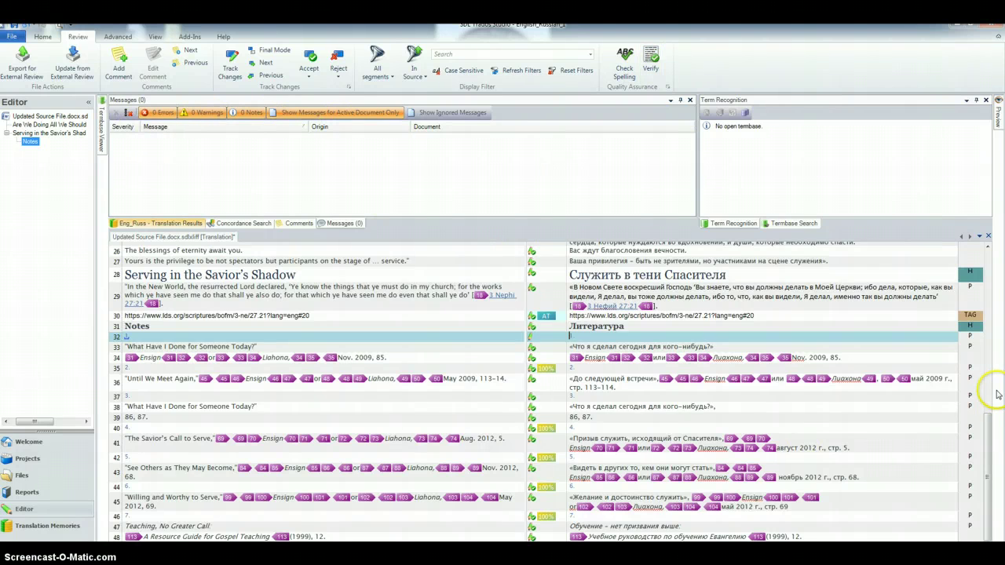
drag(986, 437, 989, 468)
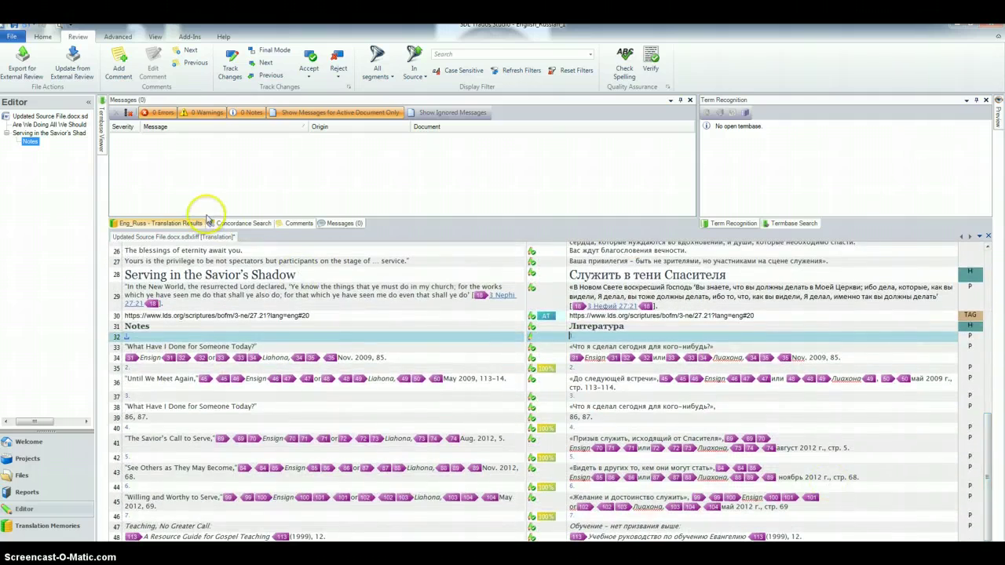
click(13, 27)
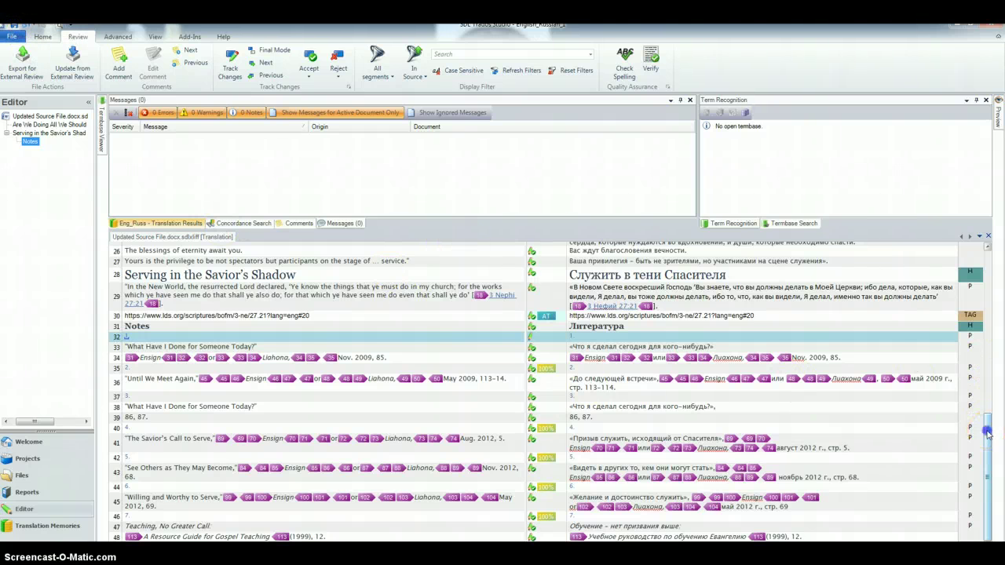
- Confirm the translation of segment 32, the first numbered item under «Литература»
mouse_move(987, 434)
mouse_down()
mouse_move(989, 291)
mouse_move(992, 436)
mouse_move(993, 420)
mouse_up()
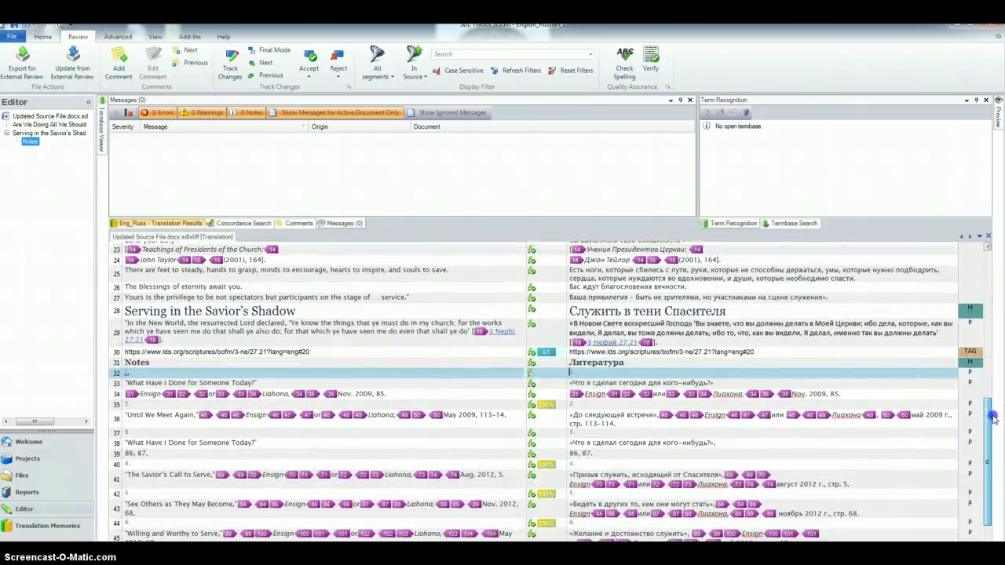
click(543, 378)
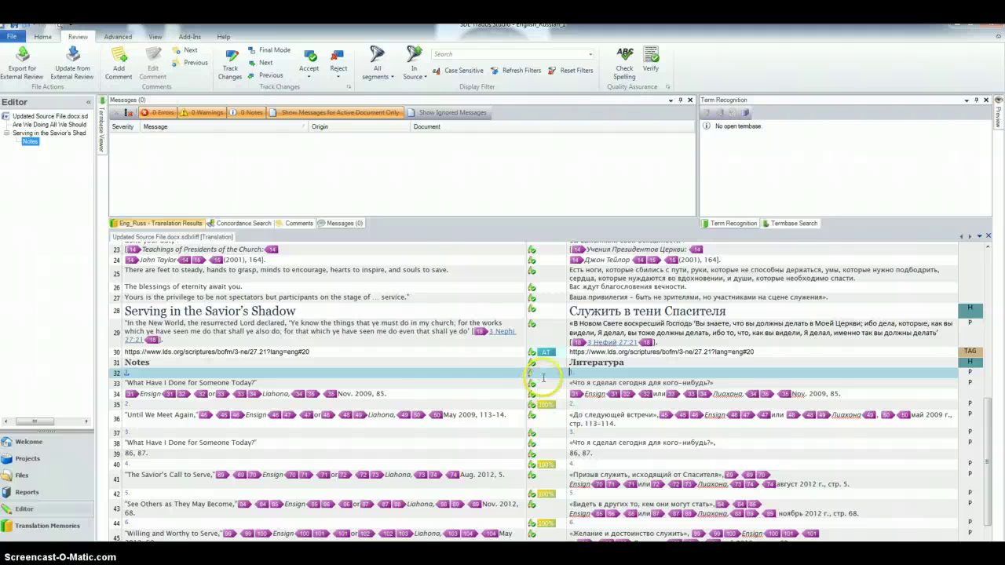
click(43, 37)
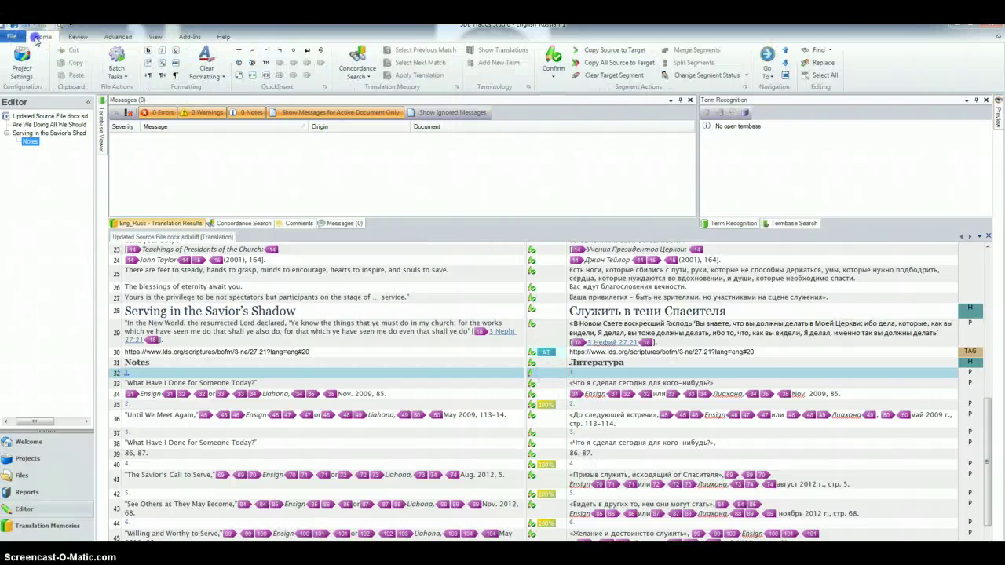
click(553, 71)
click(553, 68)
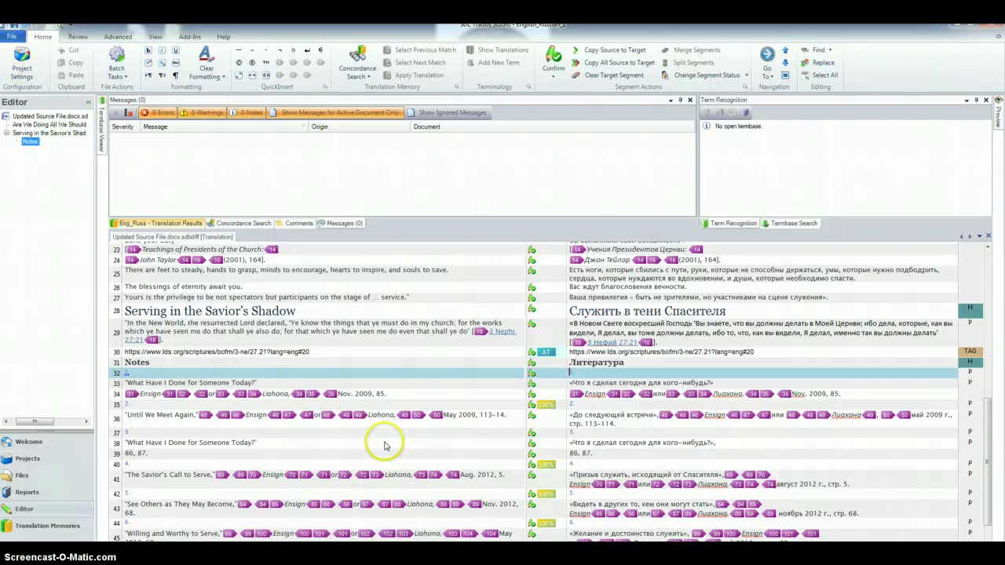
drag(986, 433, 988, 465)
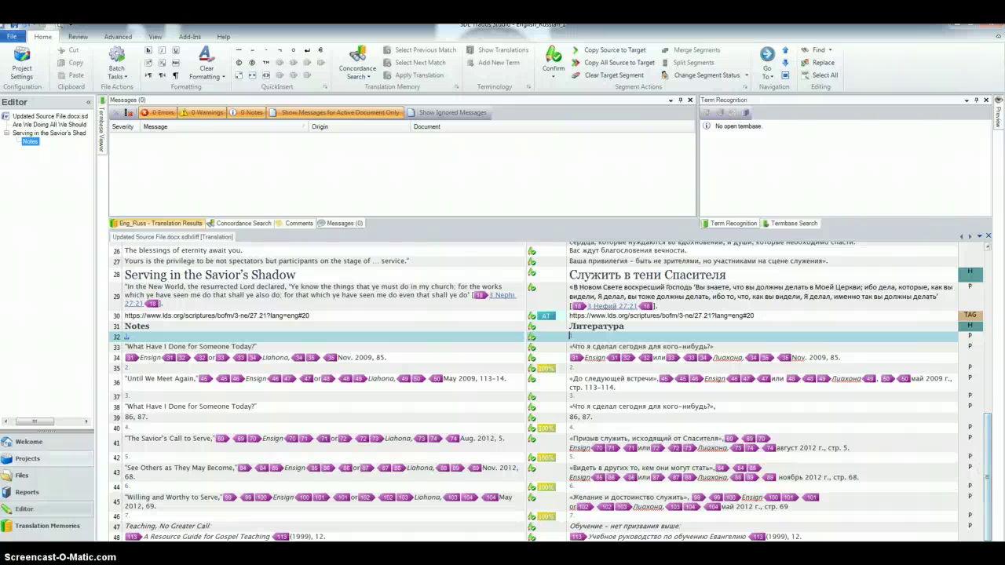